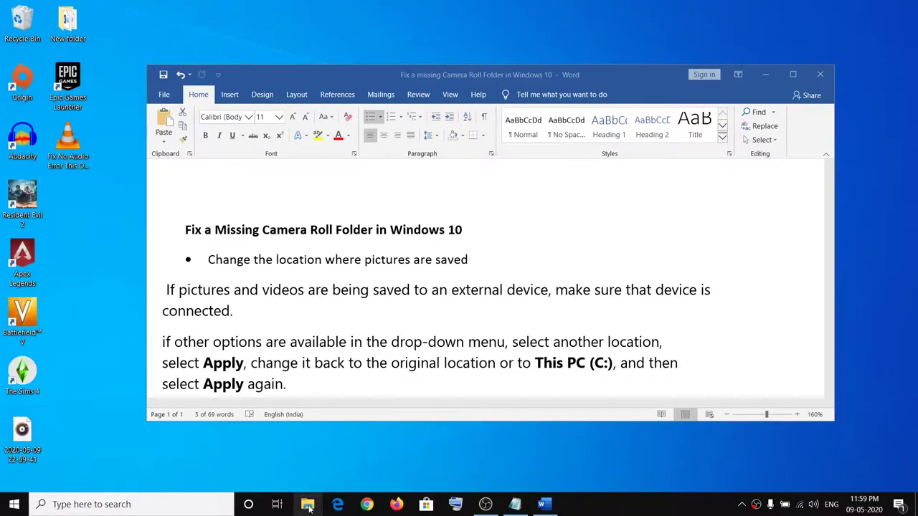
Leave the Word guide and bring up File Explorer at Quick access from the taskbar
left_click(306, 504)
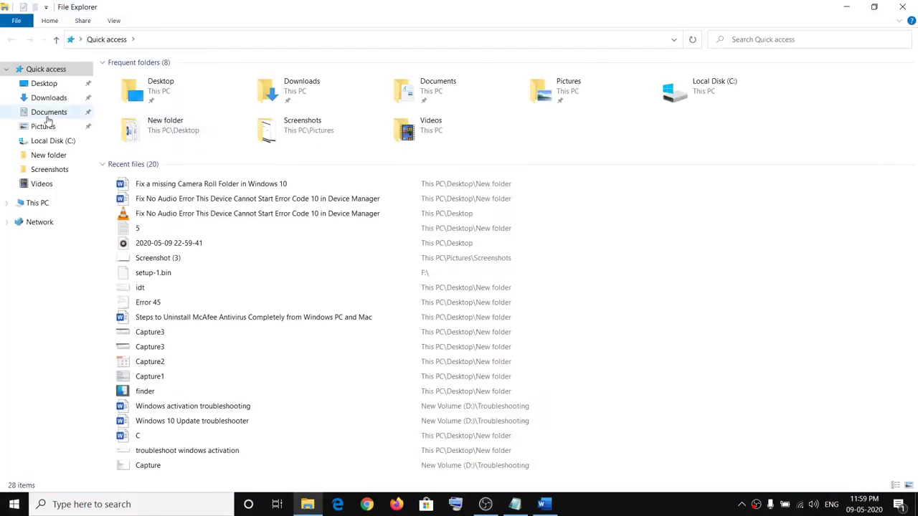
Go to Pictures and confirm Camera Roll sits beside Saved Pictures, Screenshots and Video Projects
left_click(44, 126)
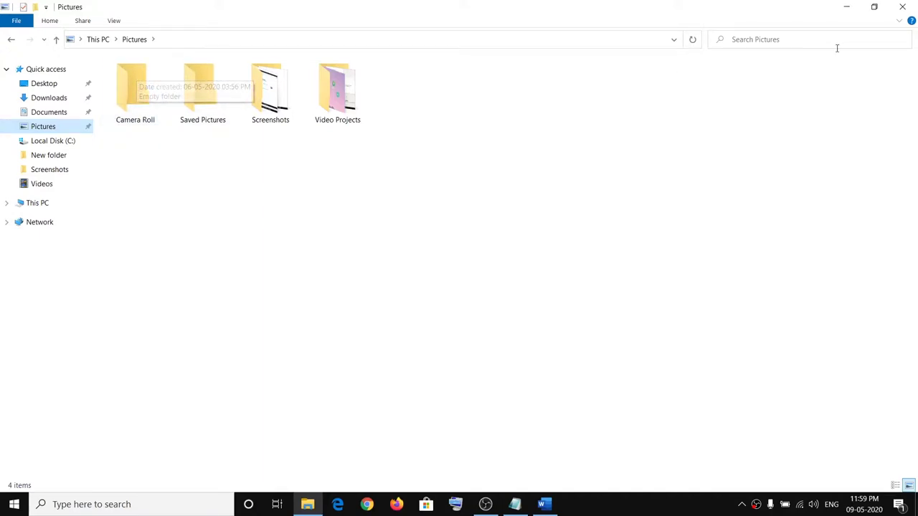
Close File Explorer, highlight the 'Change the location where pictures are saved' step, and open Start
left_click(902, 6)
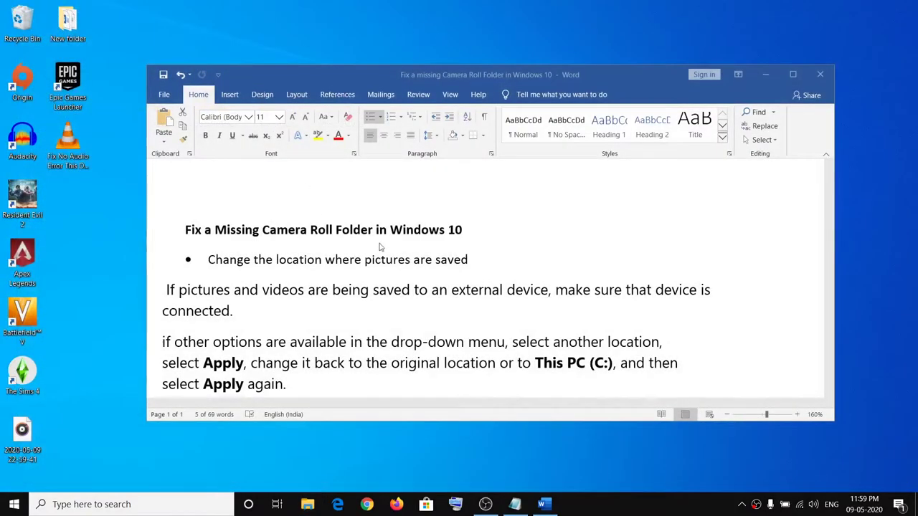
left_click_drag(209, 262, 477, 262)
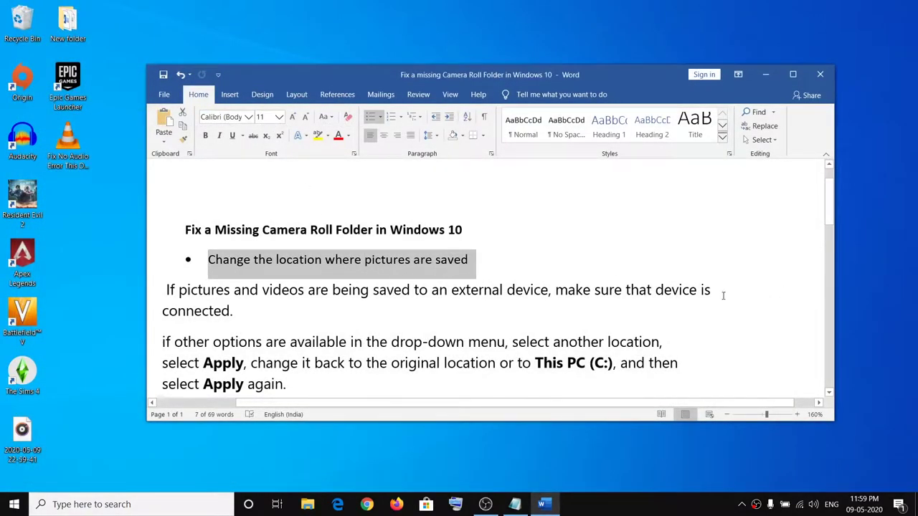
left_click(15, 506)
left_click(15, 506)
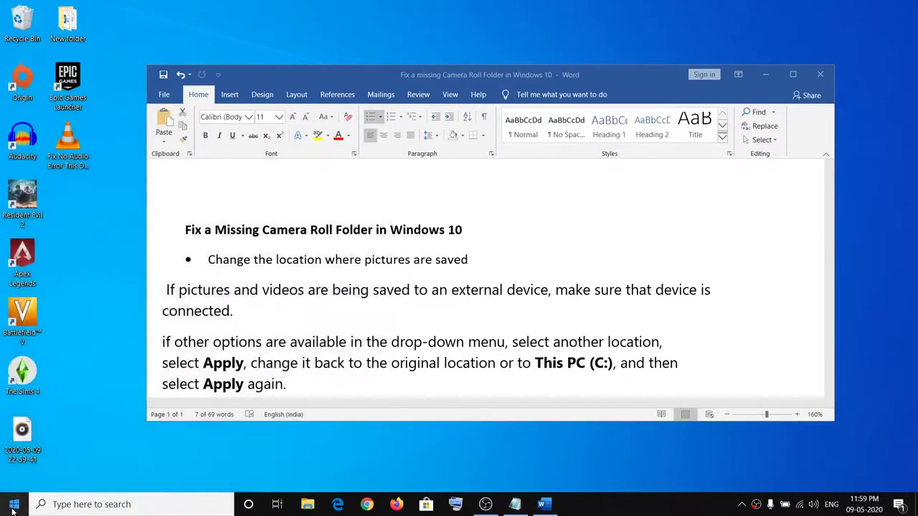
left_click(16, 508)
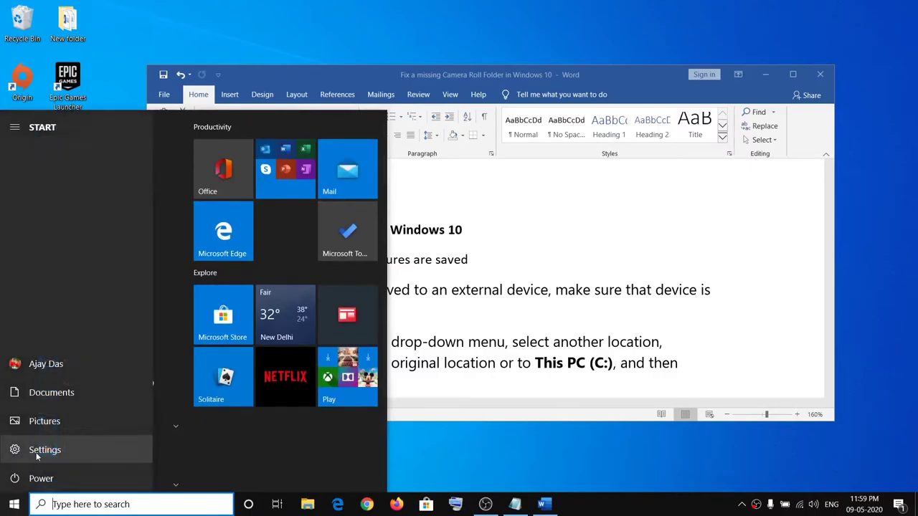
Go to Settings > System > Storage > 'Change where new content is saved'
left_click(13, 447)
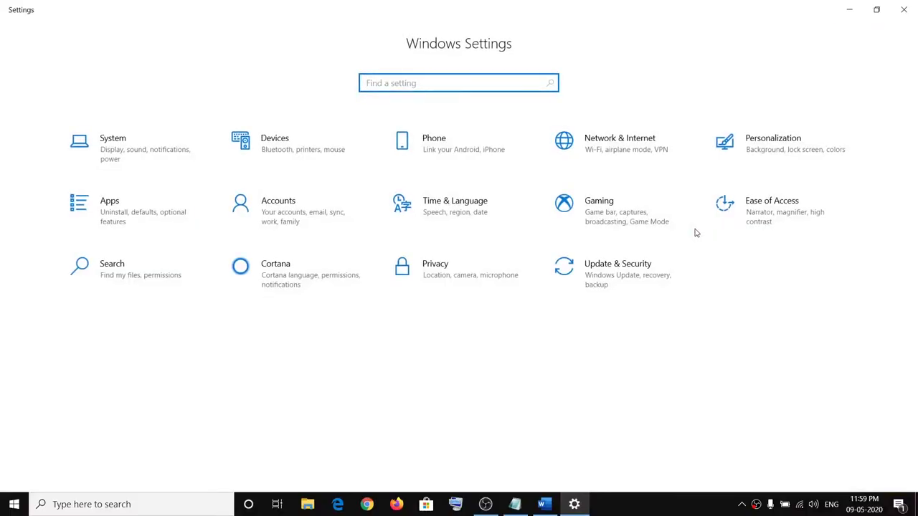
left_click(121, 151)
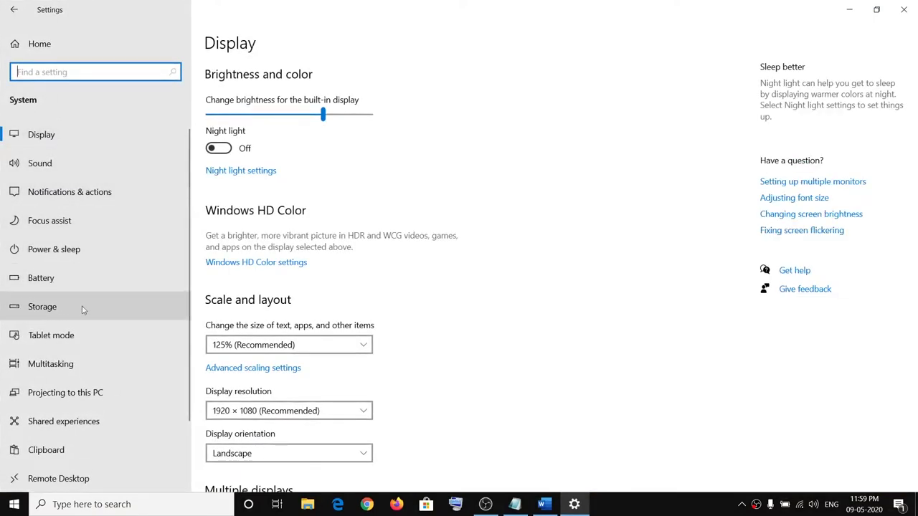
left_click(56, 310)
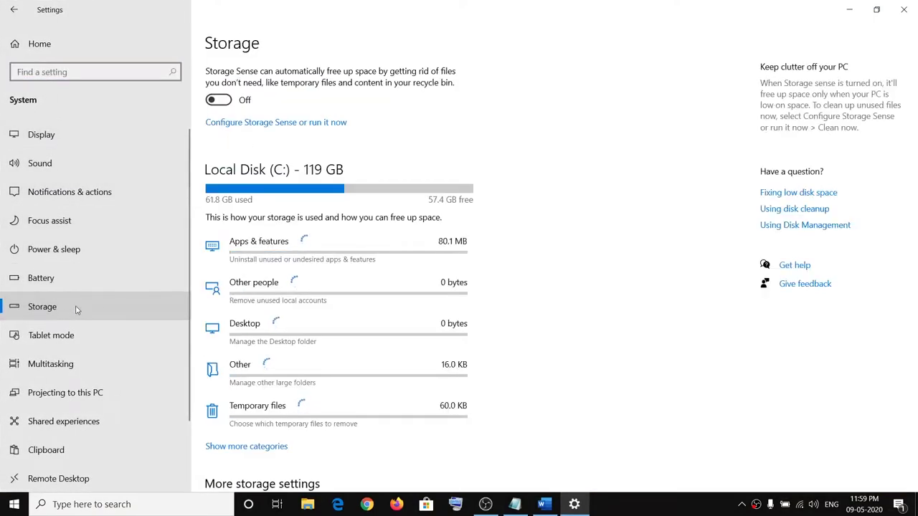
scroll(574, 259, "down", 3)
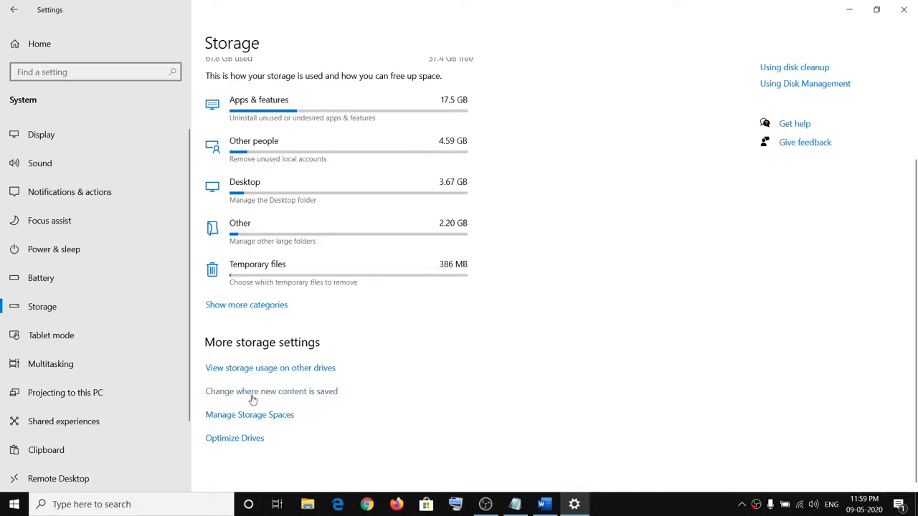
left_click(290, 396)
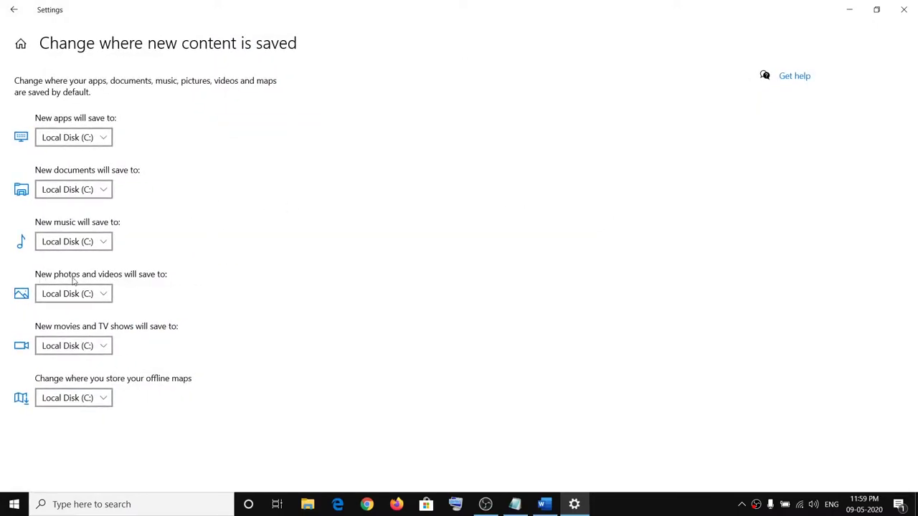
Inspect the photos and videos drive list several times, leaving it on Local Disk (C:)
left_click(105, 296)
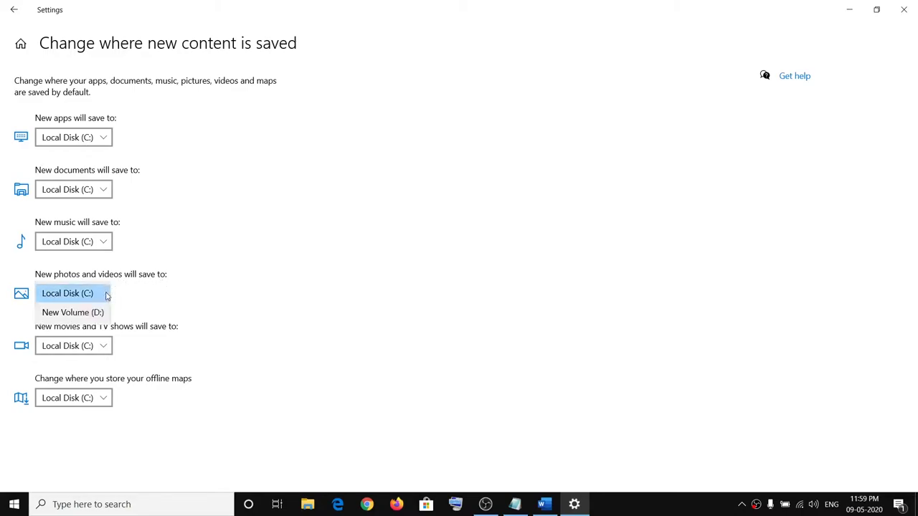
left_click(223, 301)
left_click(105, 299)
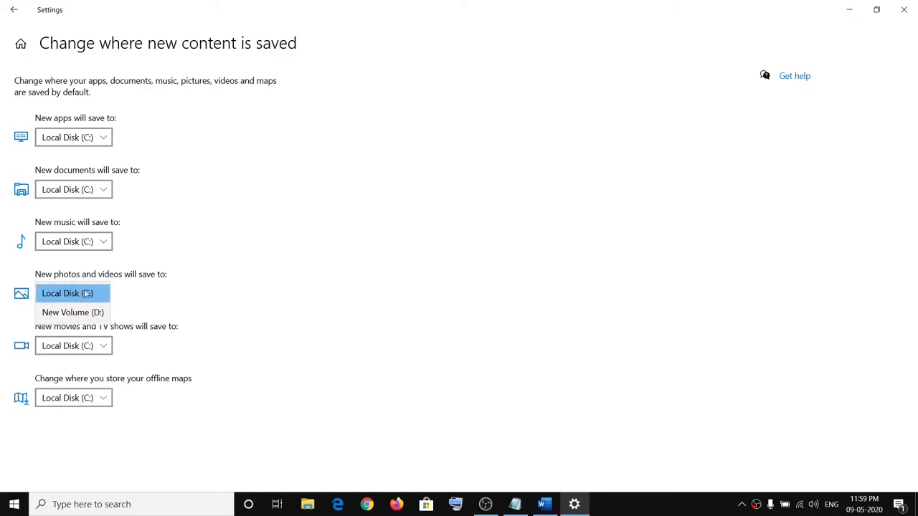
left_click(282, 302)
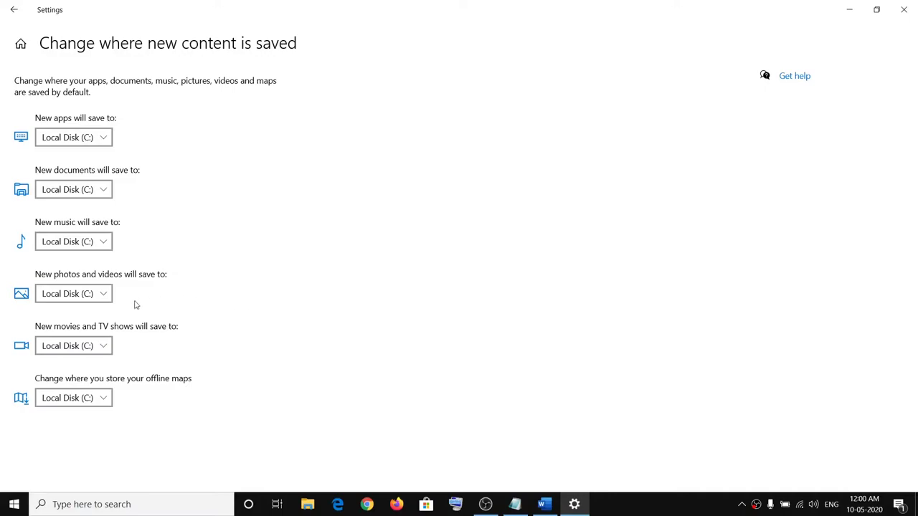
left_click(103, 294)
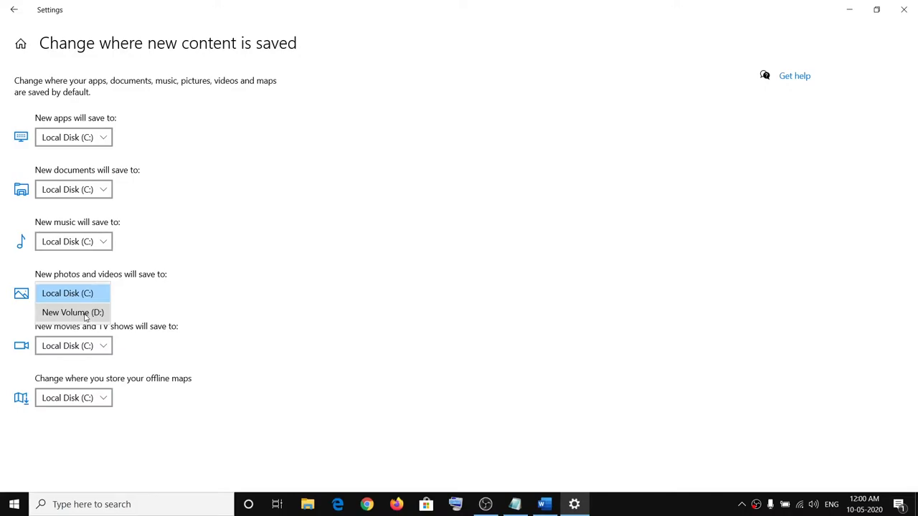
left_click(212, 306)
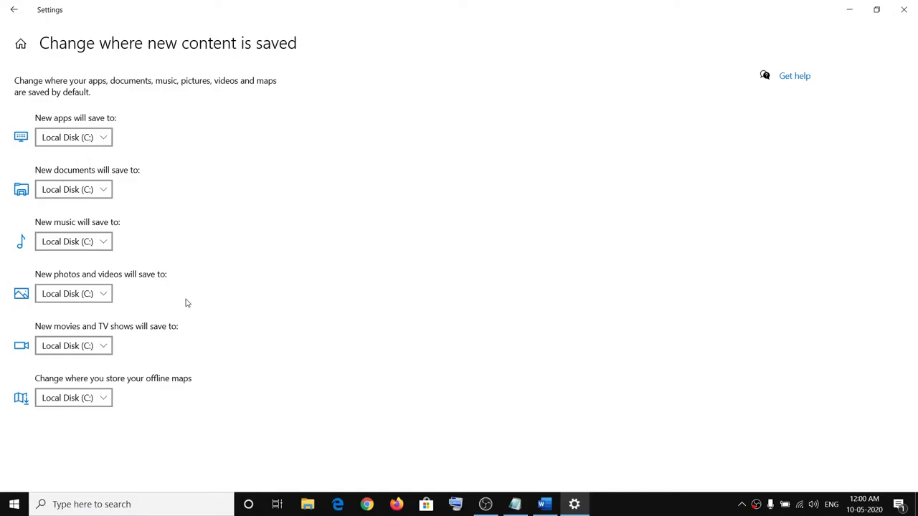
left_click(107, 300)
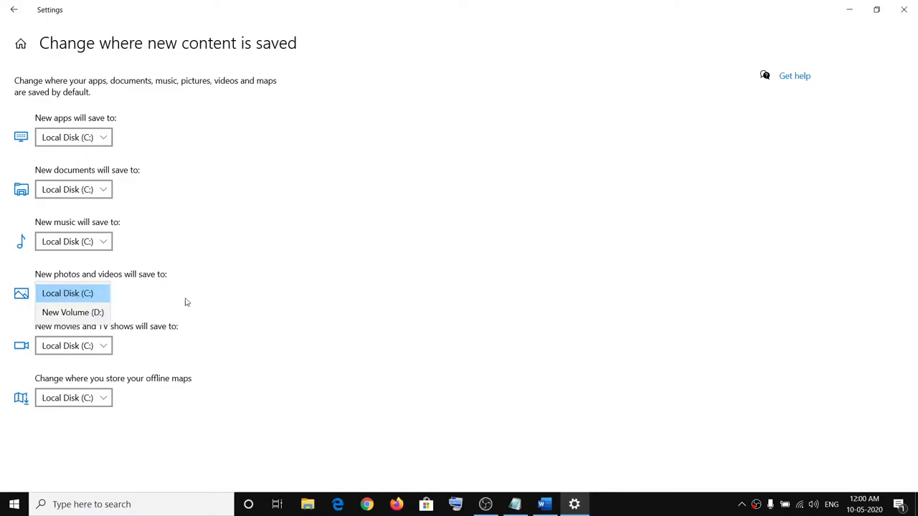
left_click(118, 302)
Save new photos and videos to New Volume (D:) and apply the change
left_click(102, 294)
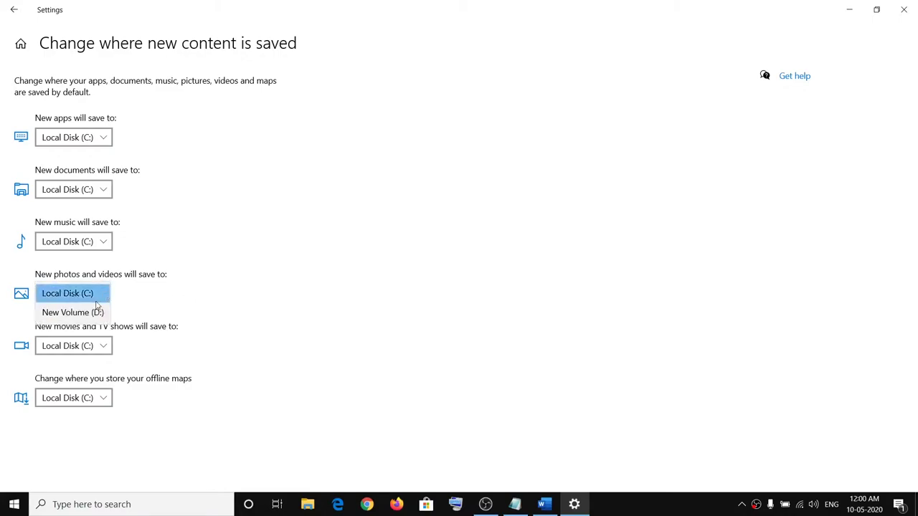
left_click(69, 315)
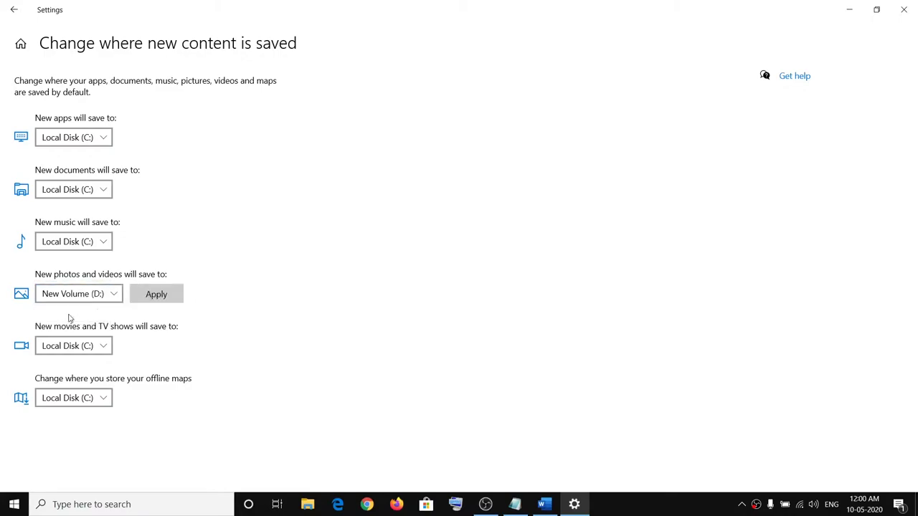
left_click(164, 298)
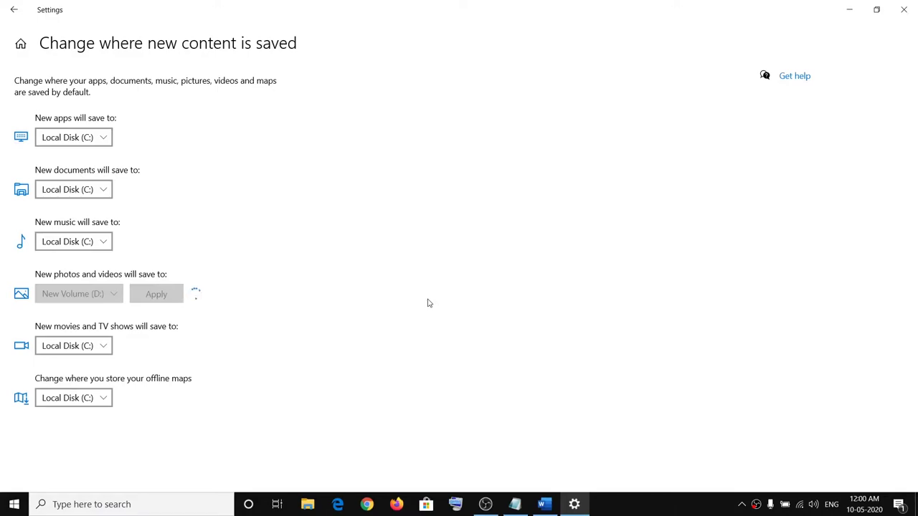
left_click(123, 505)
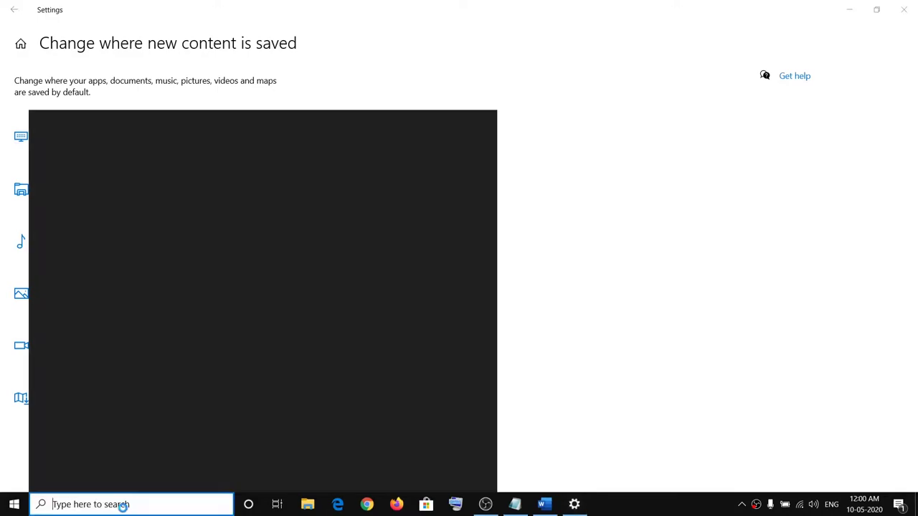
Search 'camera', launch the Camera app, take a test photo, and close Camera
type("camera")
key("Return")
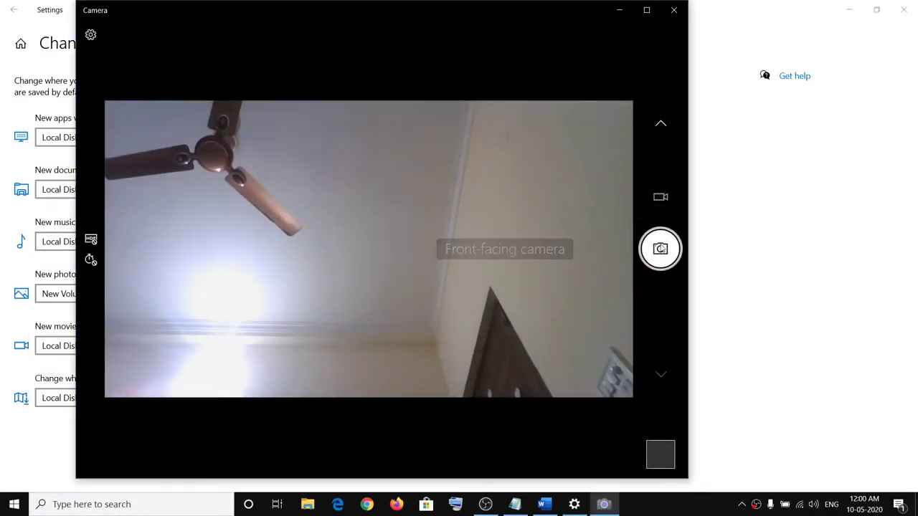
left_click(661, 249)
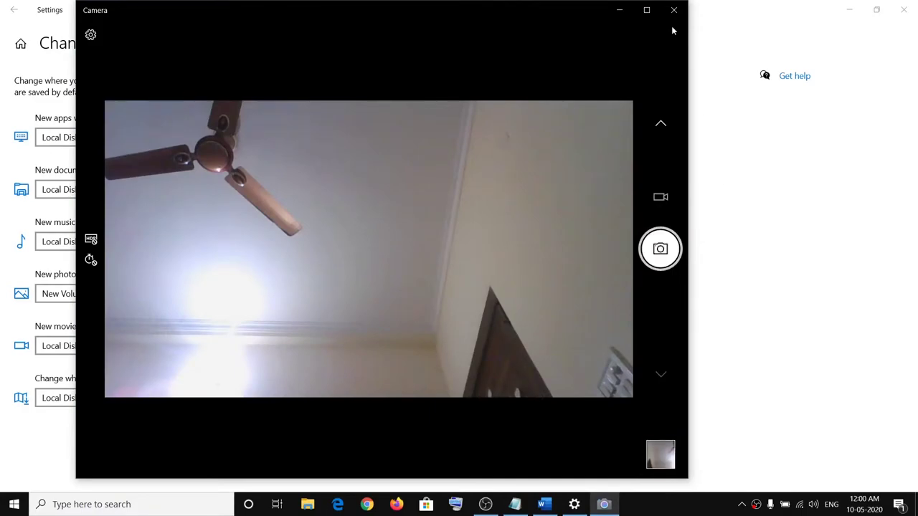
left_click(674, 11)
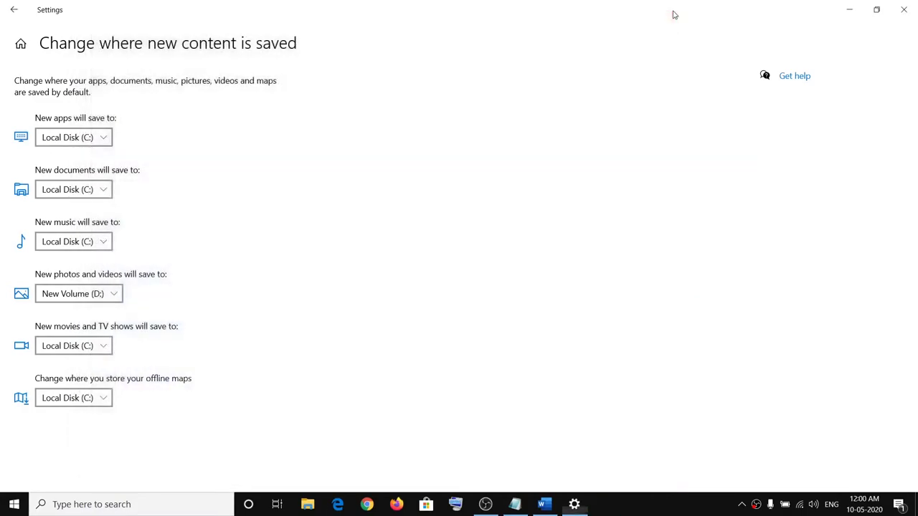
Browse in File Explorer to D:\Test\Pictures\Camera Roll
left_click(307, 504)
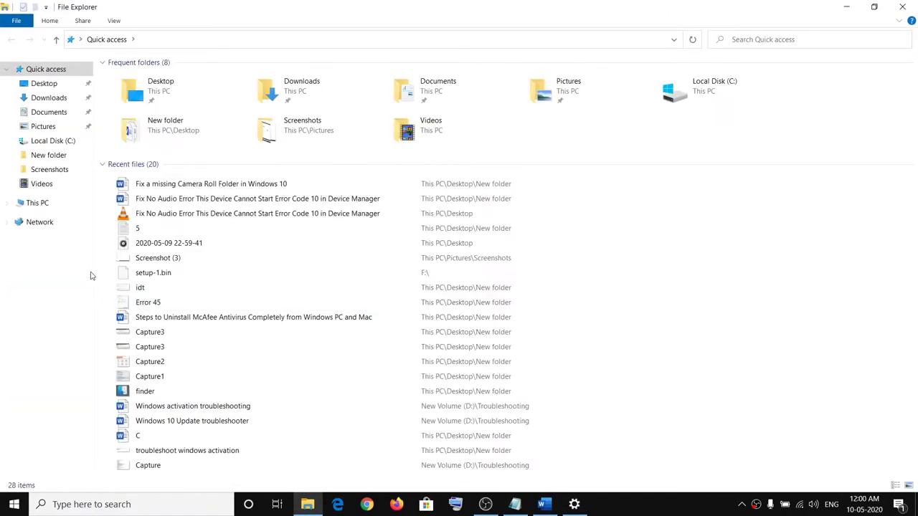
left_click(54, 205)
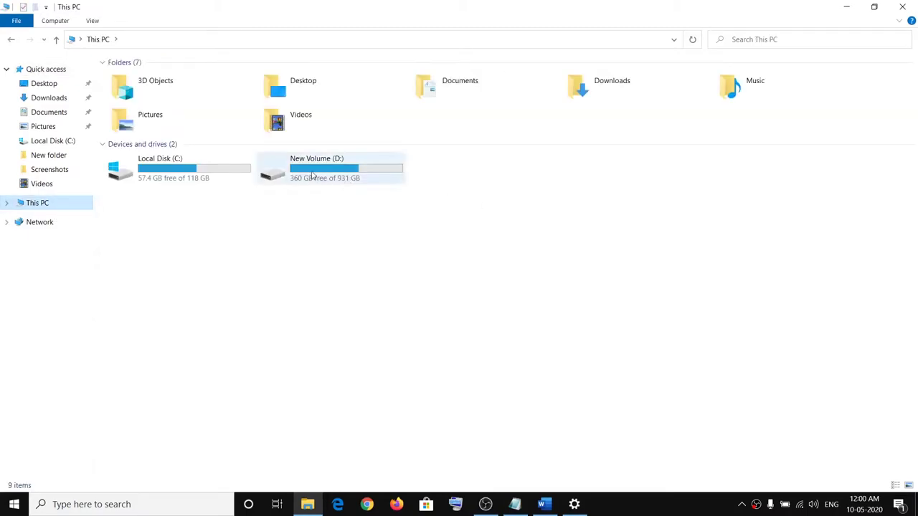
double_click(314, 173)
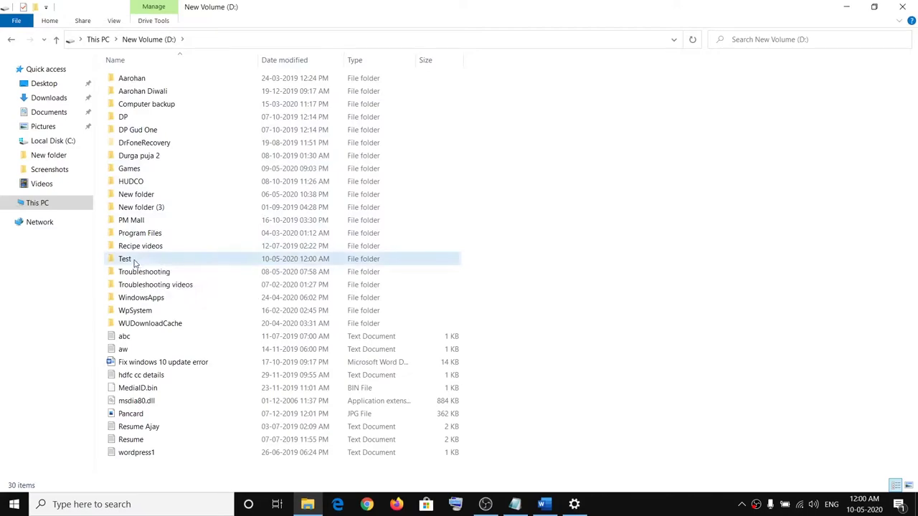
double_click(128, 262)
double_click(139, 77)
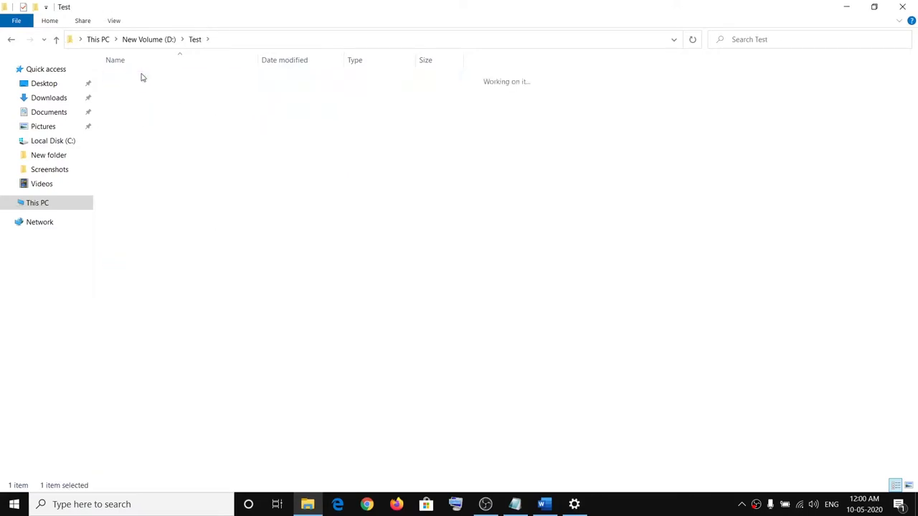
left_click(129, 80)
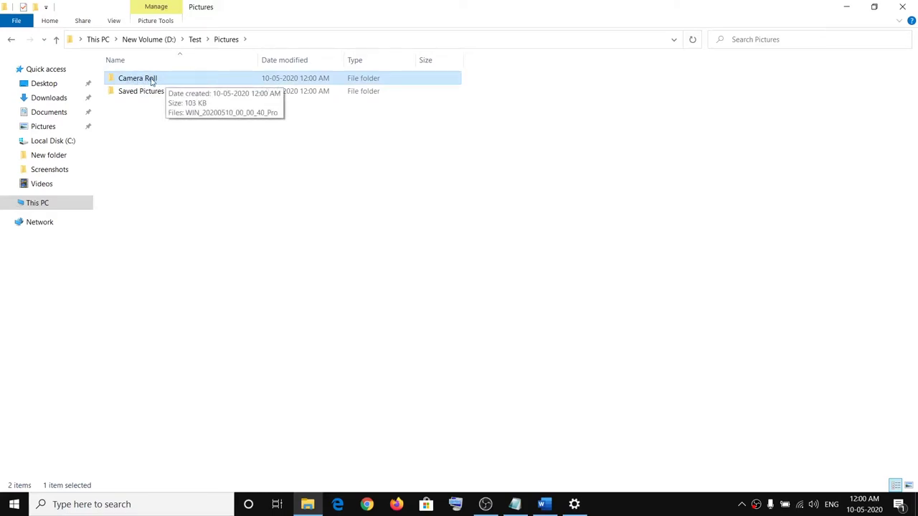
double_click(148, 81)
View the test photo WIN_20200510_00_00_40_Pro, then close Photos and File Explorer
left_click(133, 96)
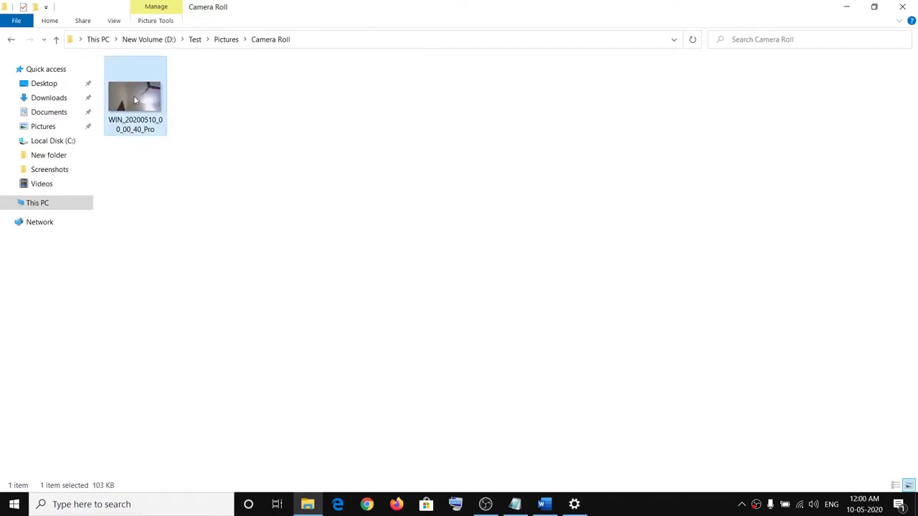
double_click(134, 95)
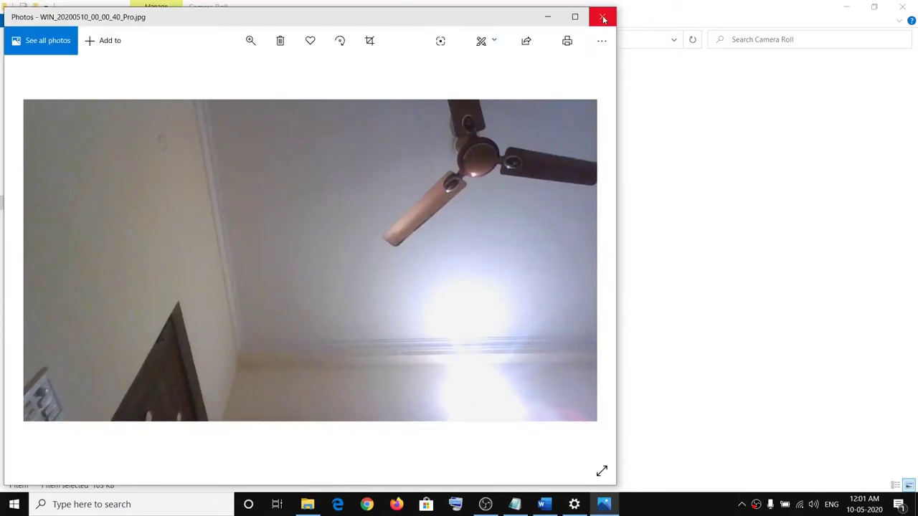
left_click(602, 17)
left_click(902, 6)
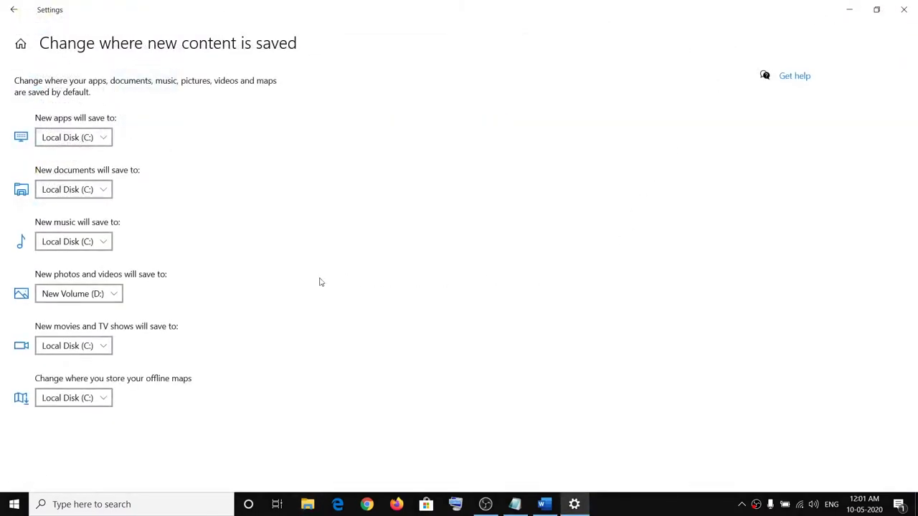
Switch the photos and videos save location back to Local Disk (C:), apply, and close Settings
left_click(117, 297)
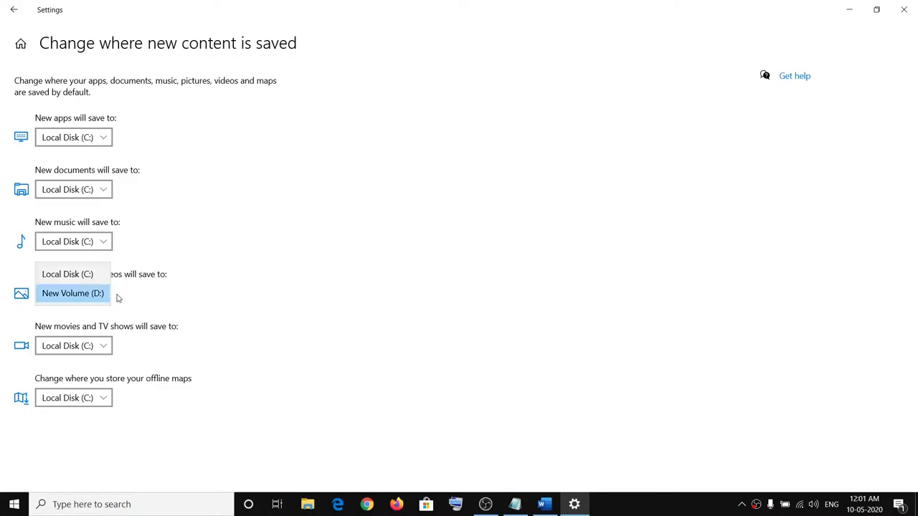
left_click(80, 276)
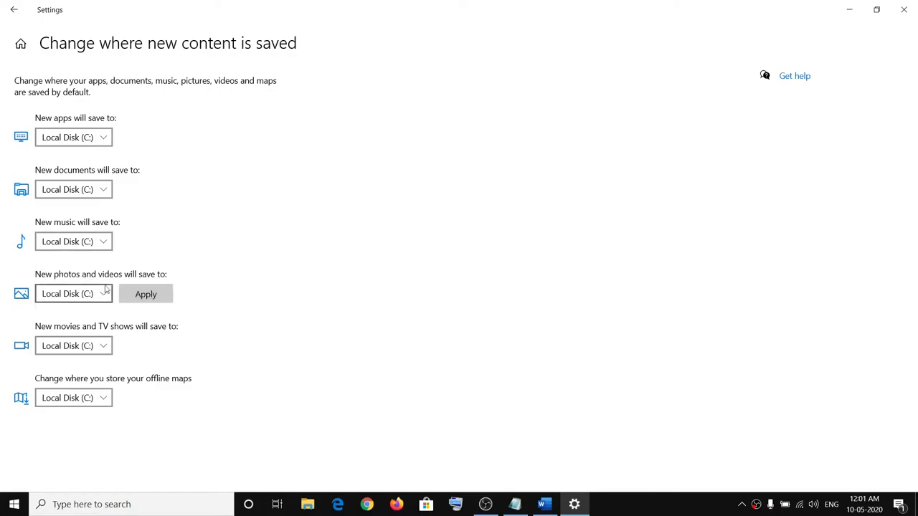
left_click(152, 295)
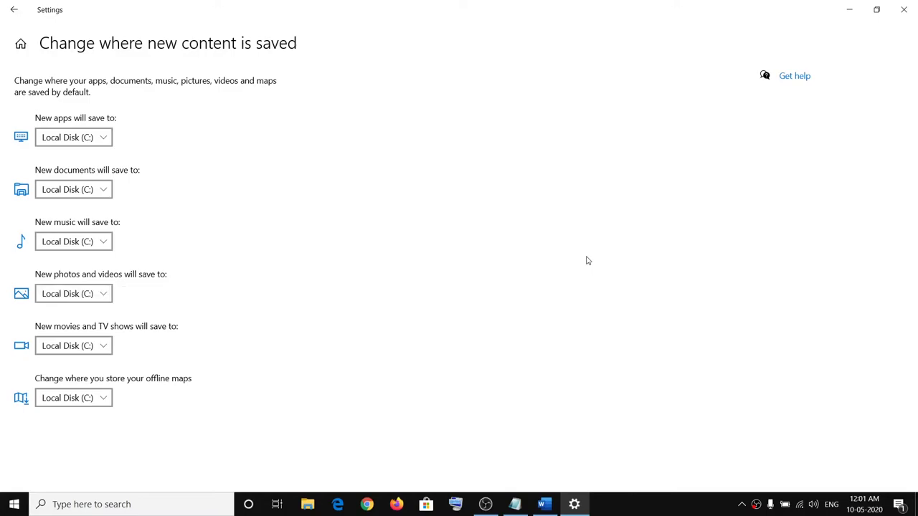
left_click(904, 9)
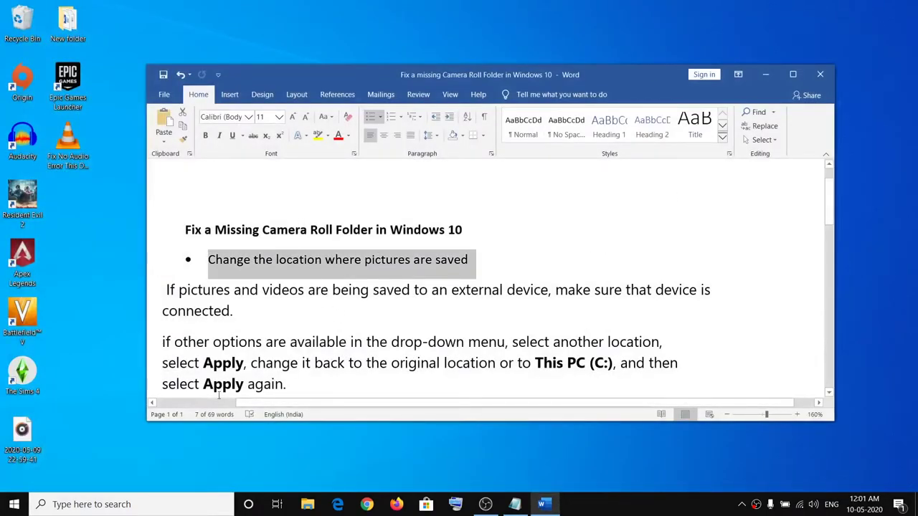
Search 'camera', launch Camera, take a second test photo, and close the app
left_click(130, 505)
type("c")
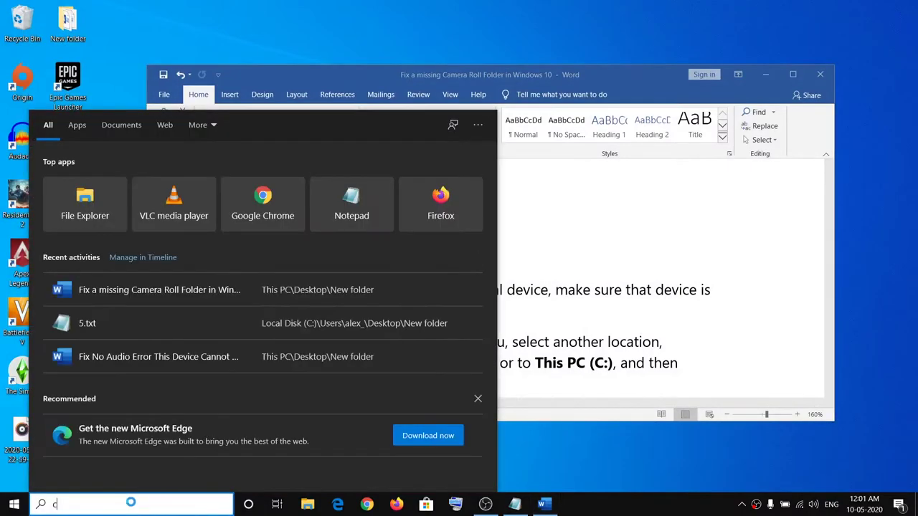
type("amera")
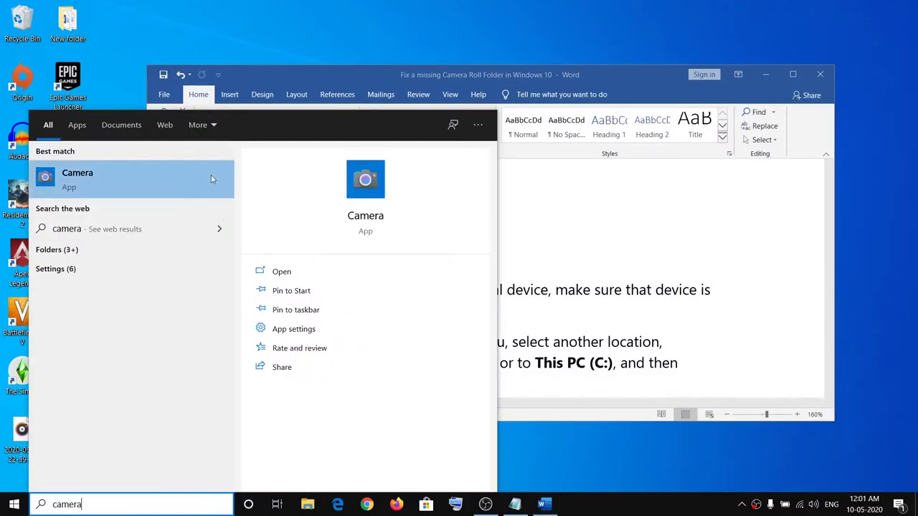
left_click(175, 185)
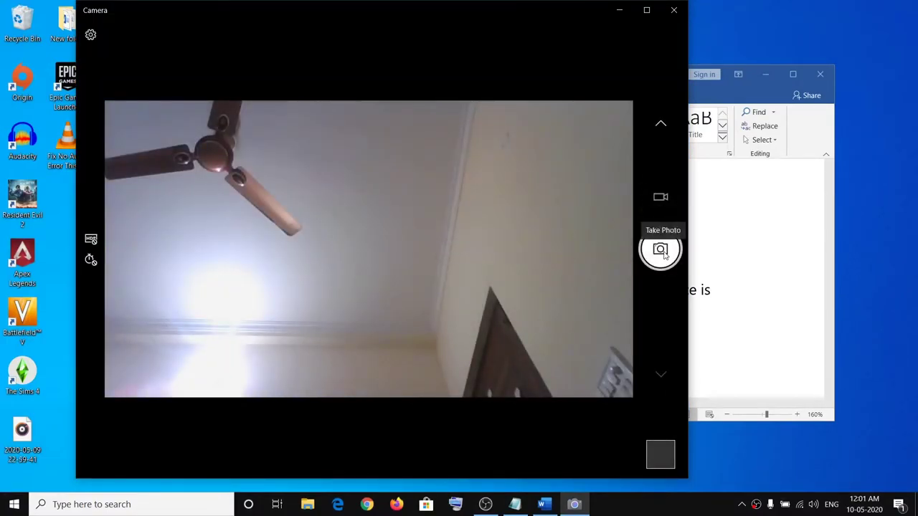
left_click(661, 251)
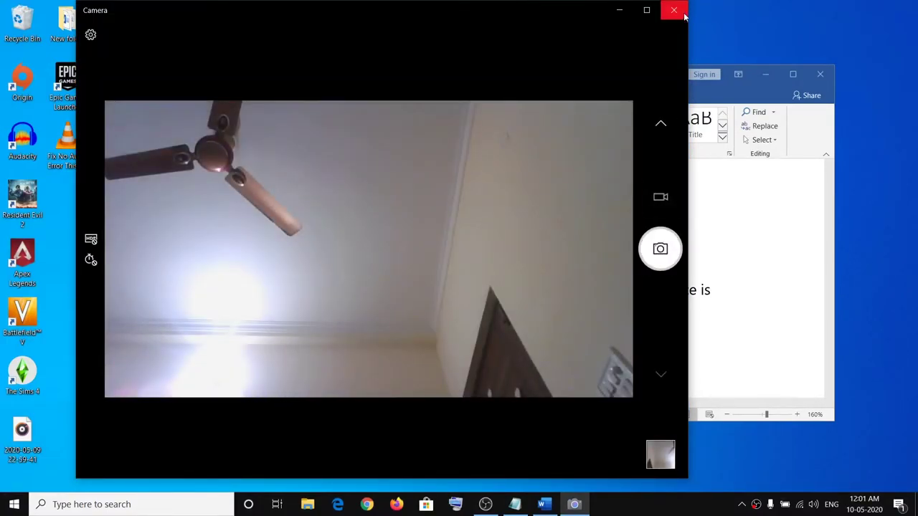
left_click(675, 11)
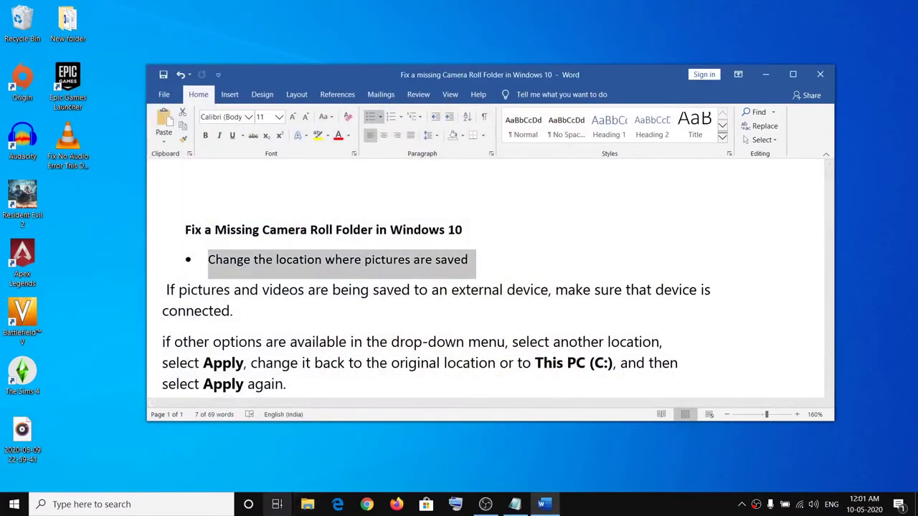
left_click(307, 506)
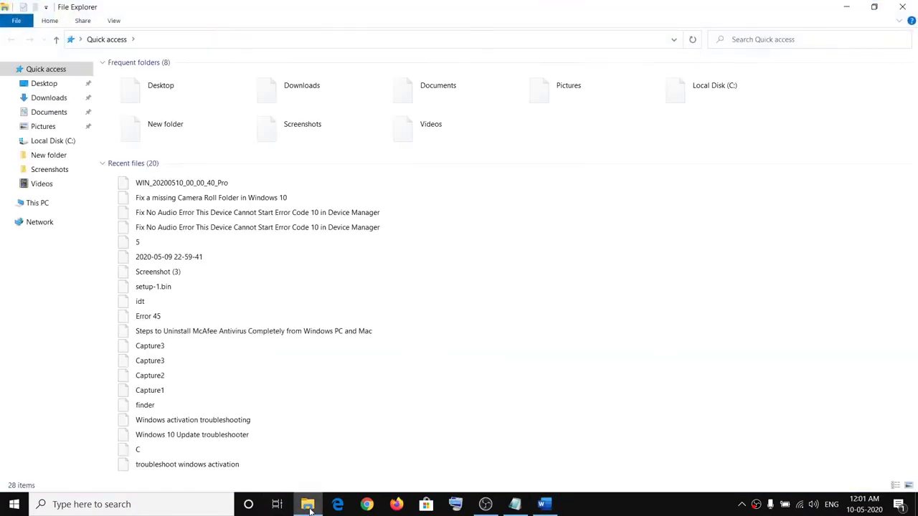
Open Pictures\Camera Roll, view the photo WIN_20200510_00_01_24_Pro, then close Photos
left_click(39, 113)
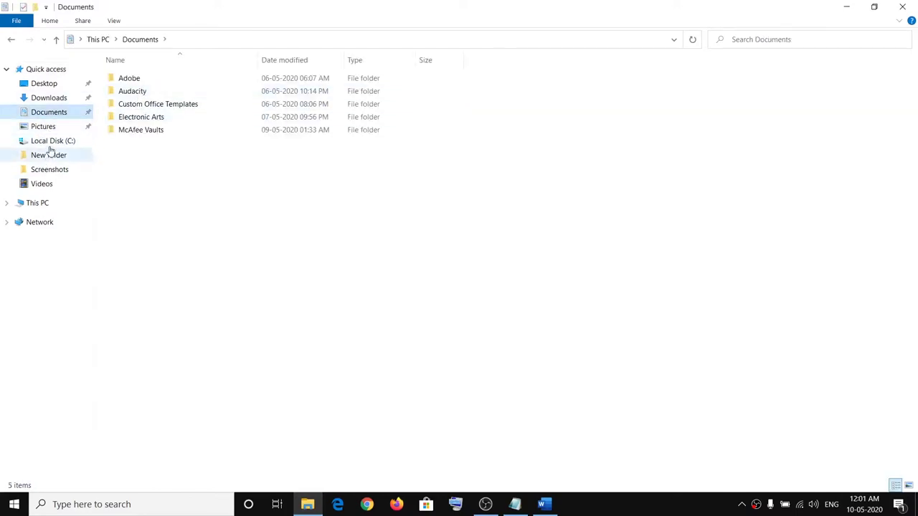
left_click(49, 126)
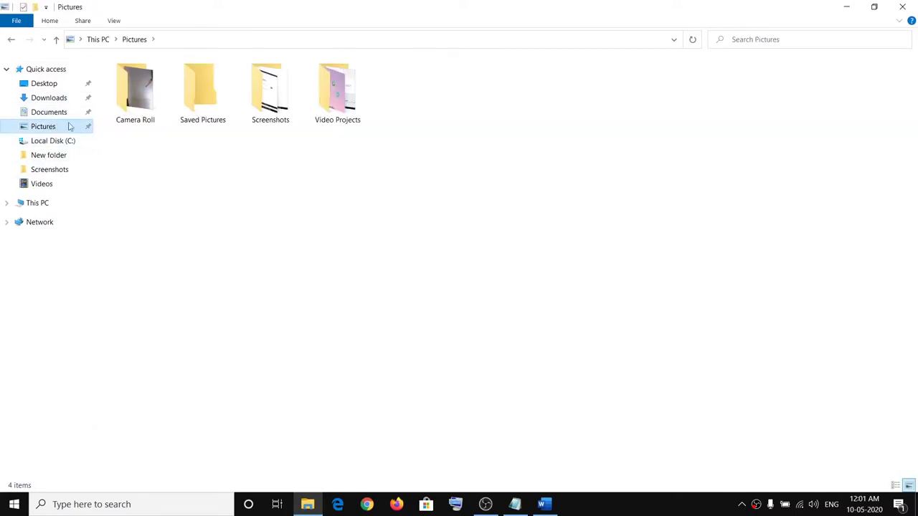
double_click(130, 93)
double_click(131, 95)
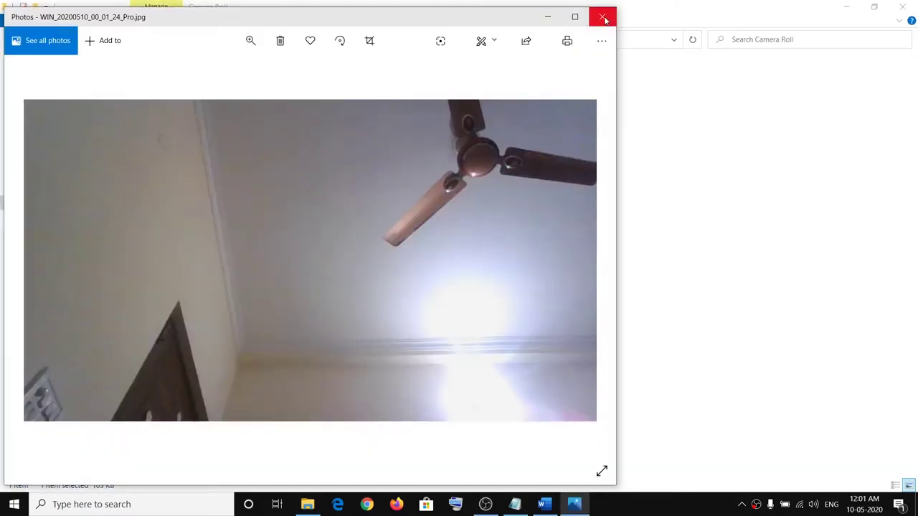
left_click(607, 23)
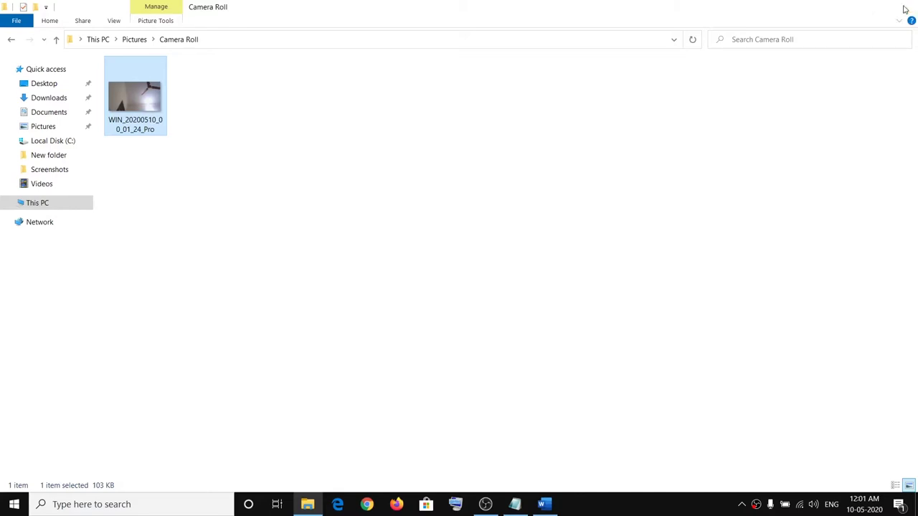
In the Word guide, highlight the 'Create new camera roll folder' bullet, then reopen File Explorer
left_click(903, 7)
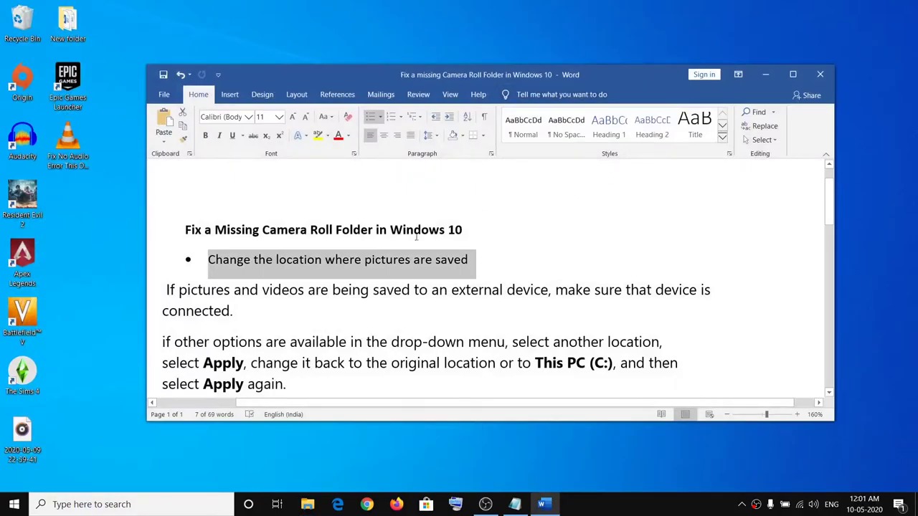
scroll(471, 282, "down", 2)
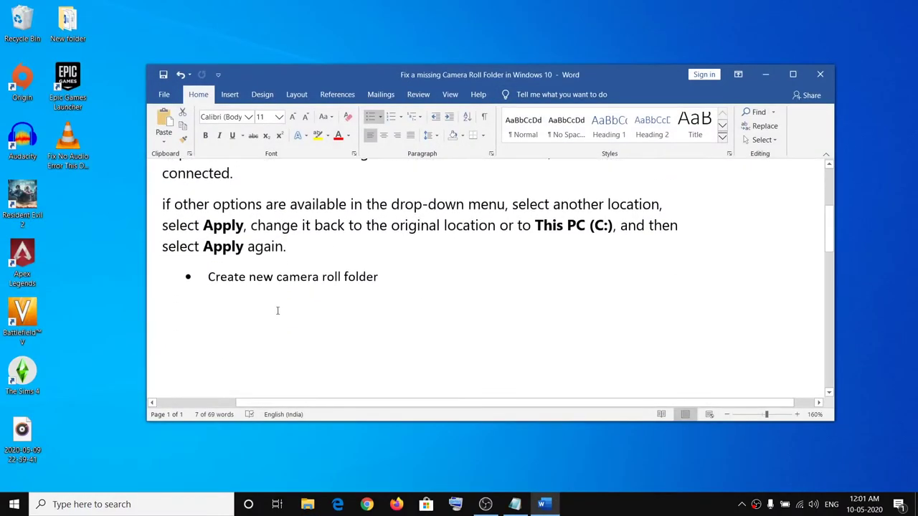
left_click_drag(208, 277, 381, 284)
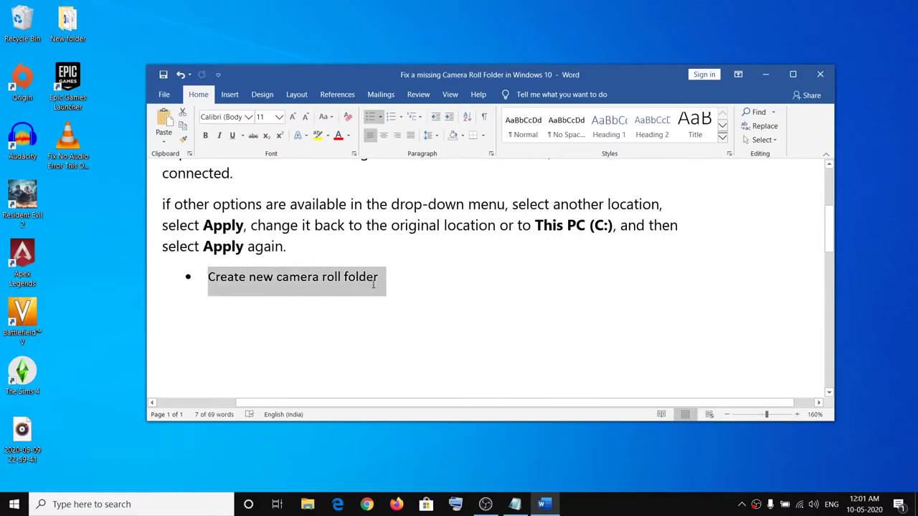
left_click(447, 321)
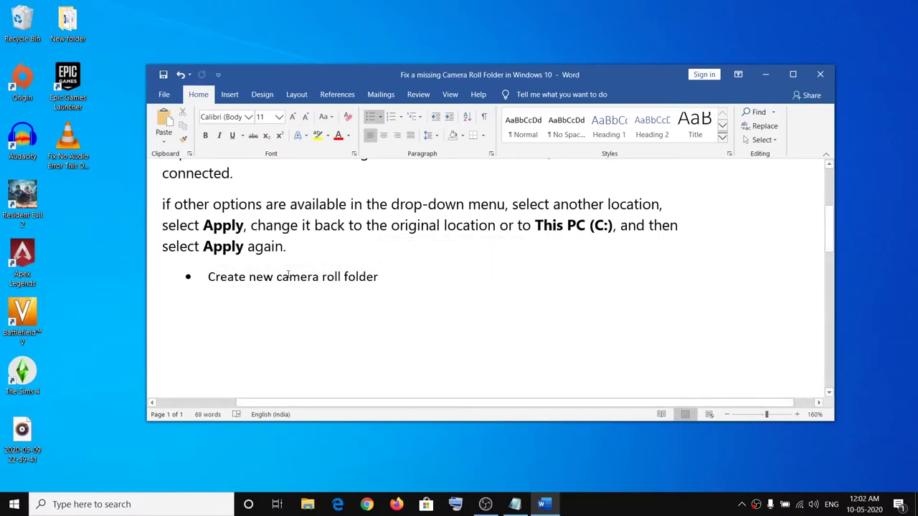
left_click_drag(276, 277, 373, 278)
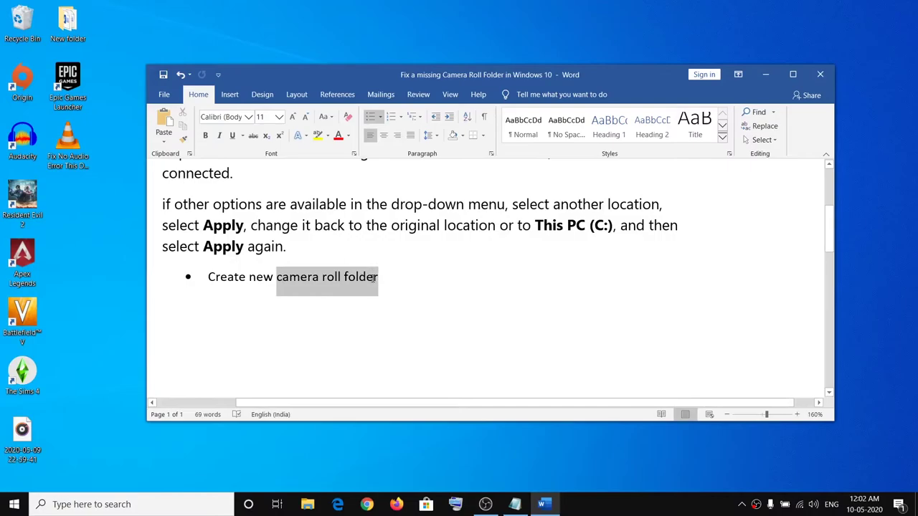
left_click(308, 505)
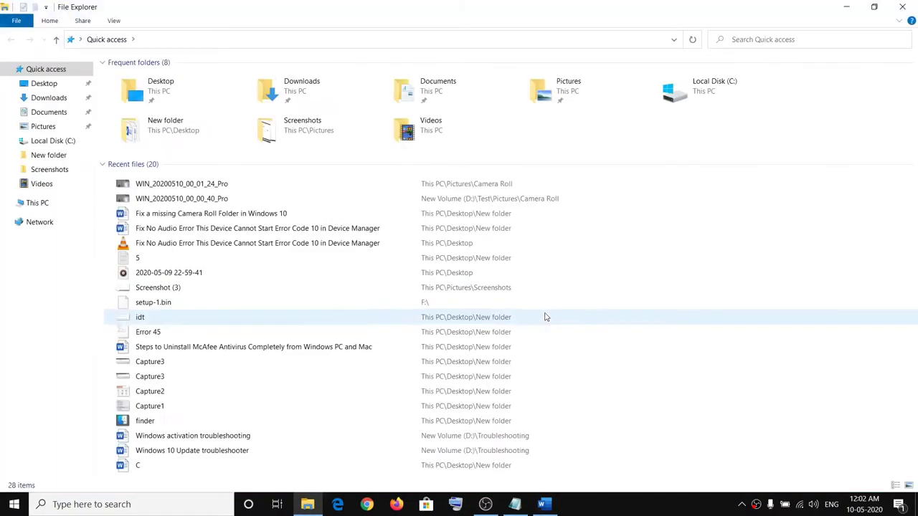
Create a folder named 'Camera Roll' at the root of Local Disk (C:) and select it
left_click(40, 203)
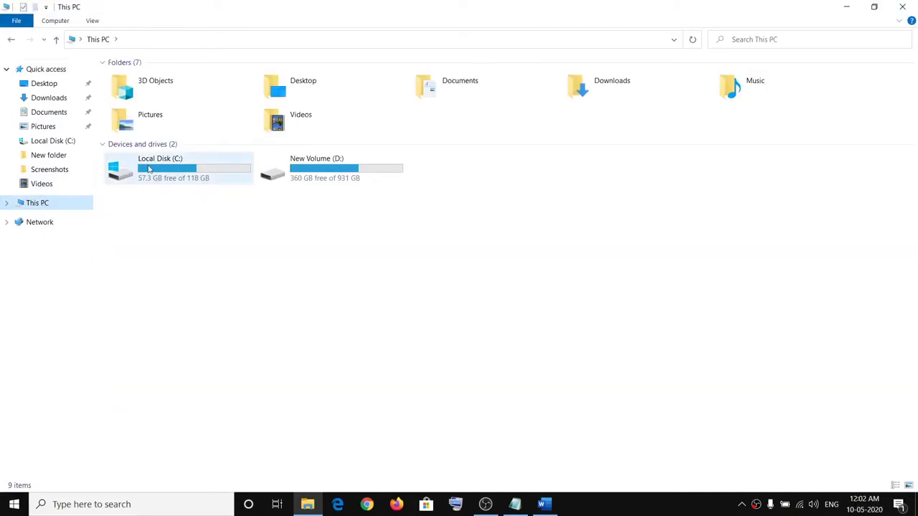
double_click(184, 174)
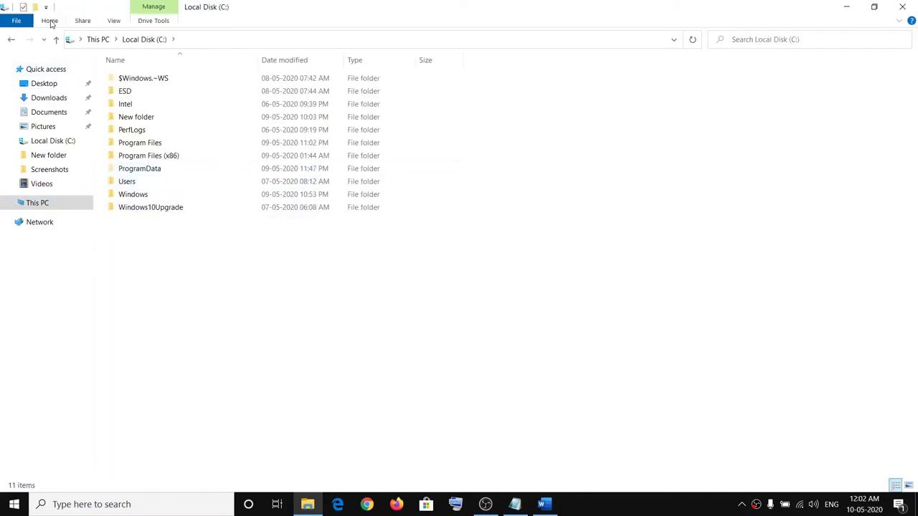
left_click(48, 21)
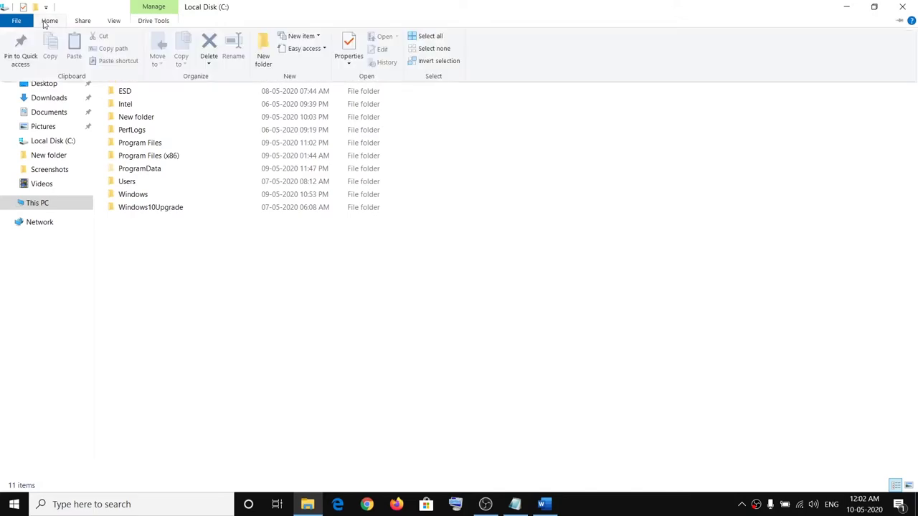
left_click(264, 54)
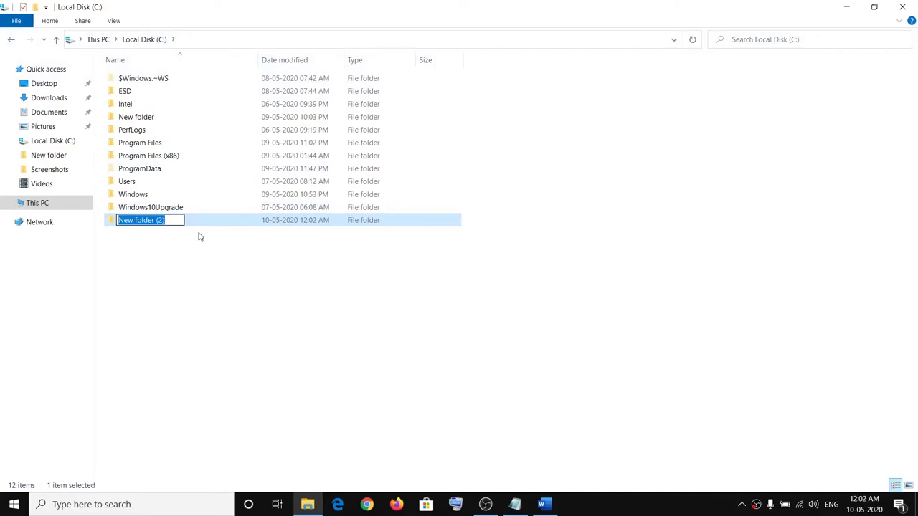
type("Camera")
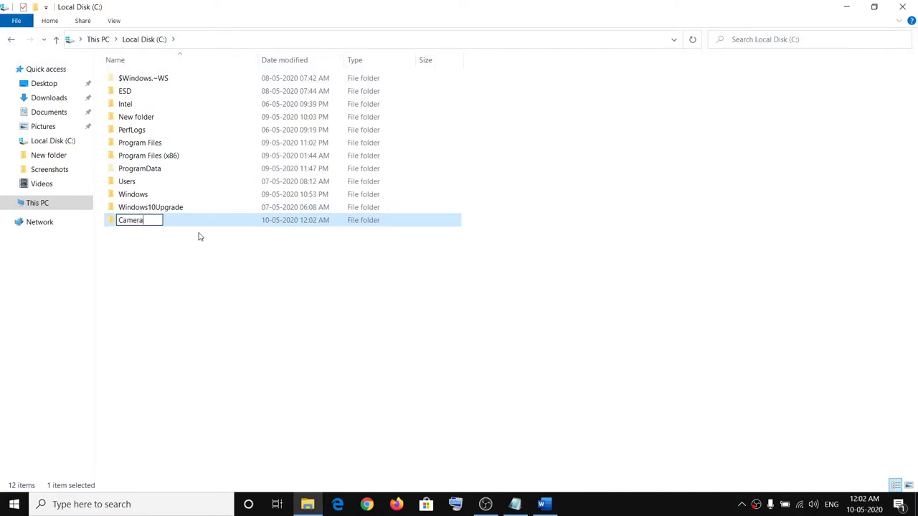
type(" Roll")
left_click(204, 264)
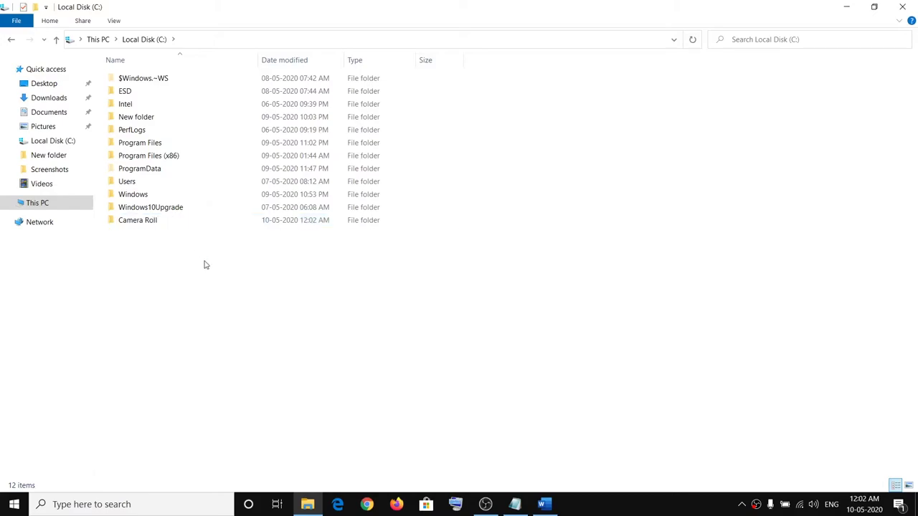
left_click(147, 222)
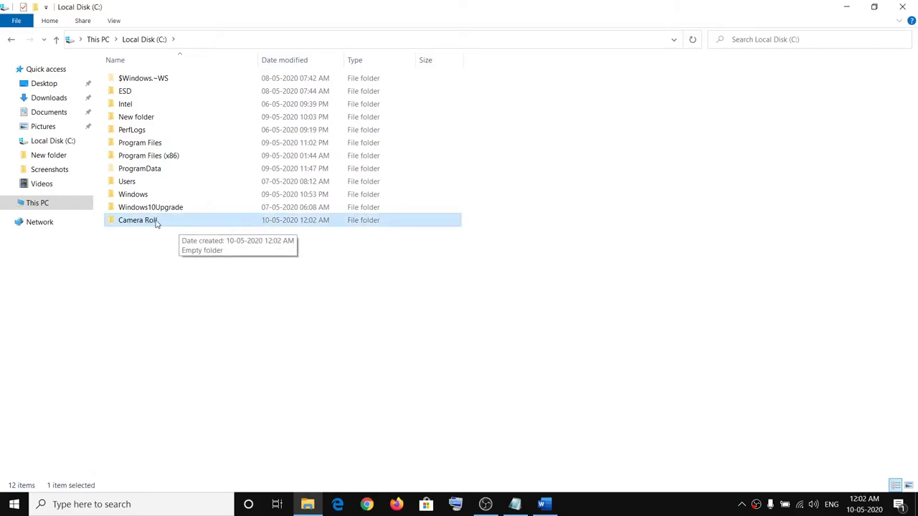
Include C:\Camera Roll in the Camera Roll library and dismiss the already-included notice
right_click(152, 224)
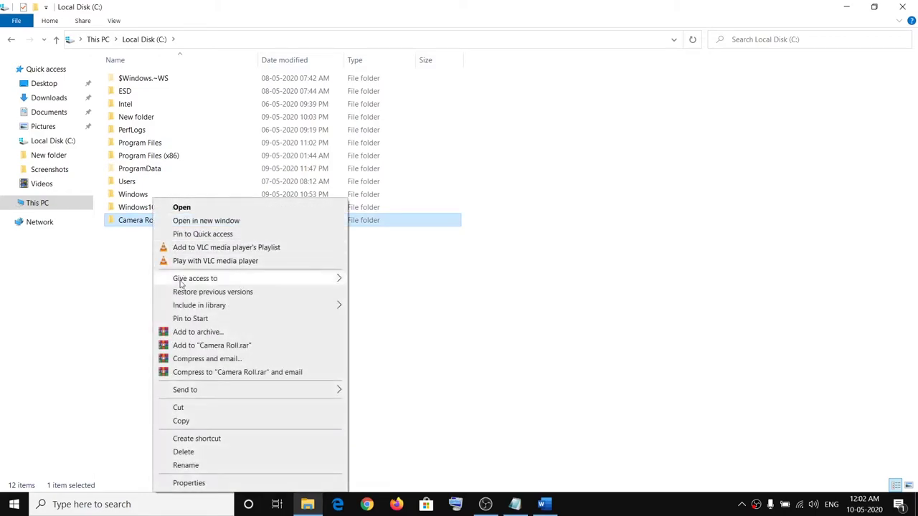
mouse_move(178, 309)
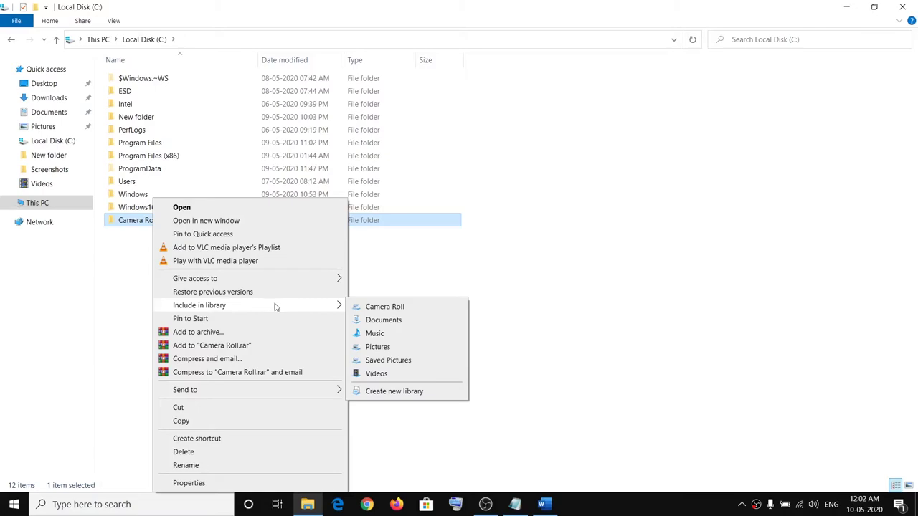
left_click(402, 307)
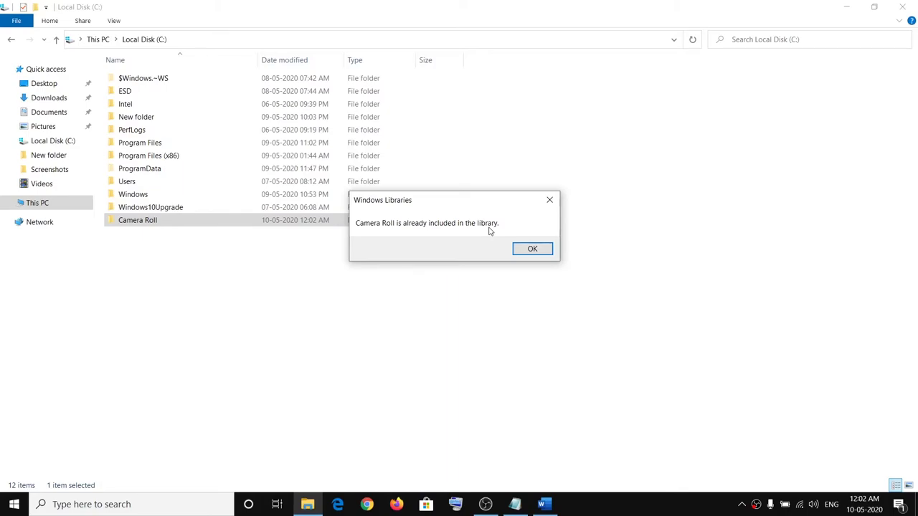
left_click(533, 248)
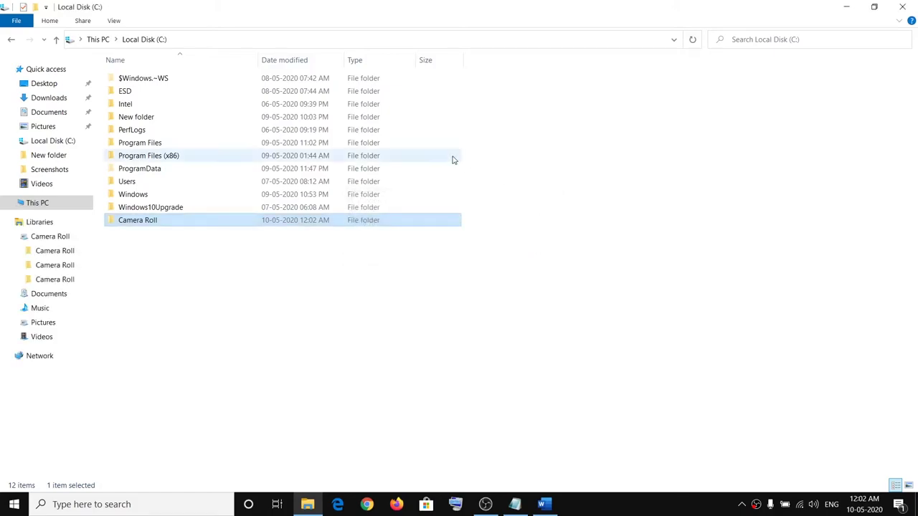
Launch the Camera app from taskbar search, take a test photo, and close it
left_click(116, 505)
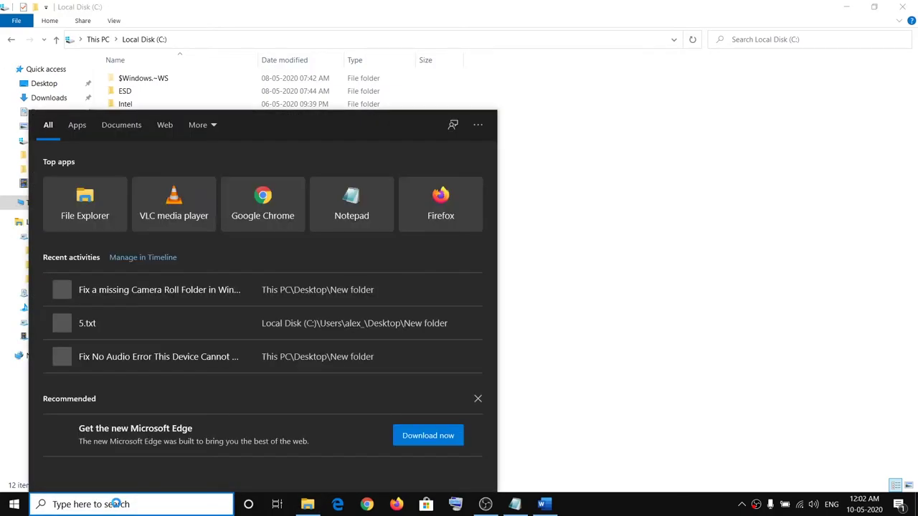
type("camera")
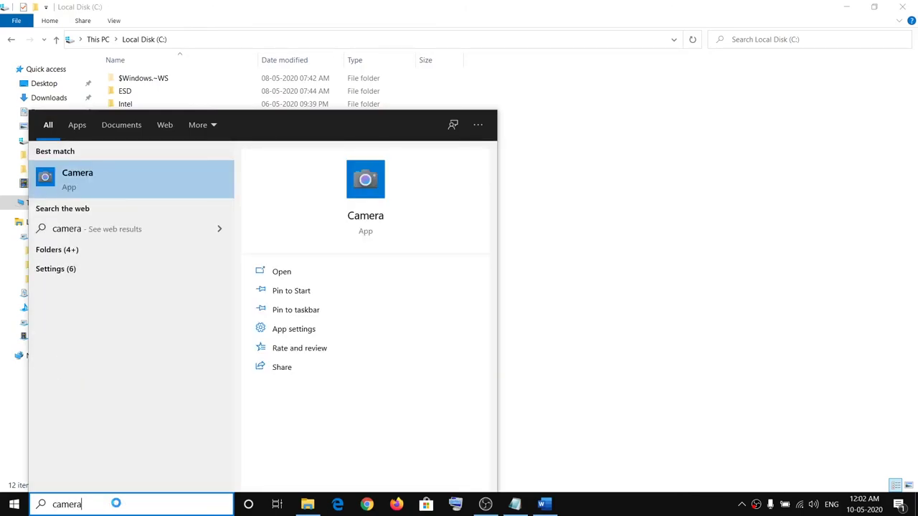
left_click(89, 184)
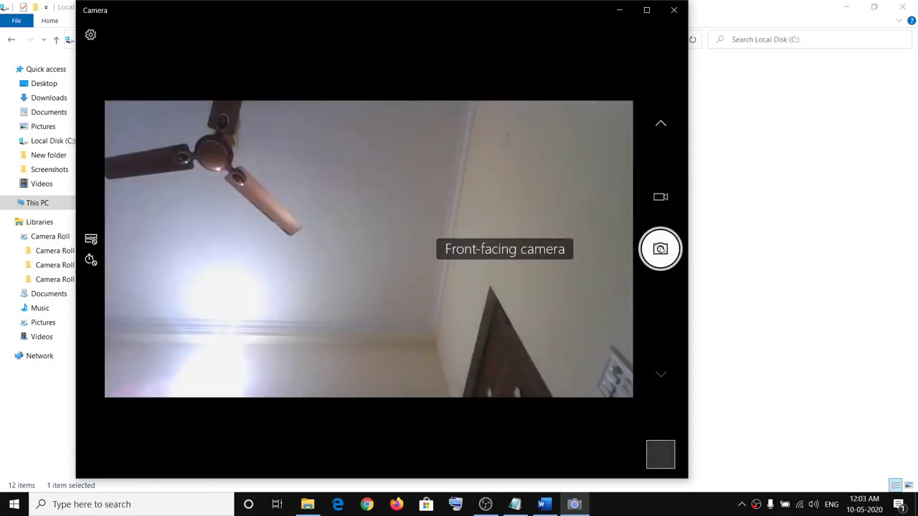
left_click(661, 251)
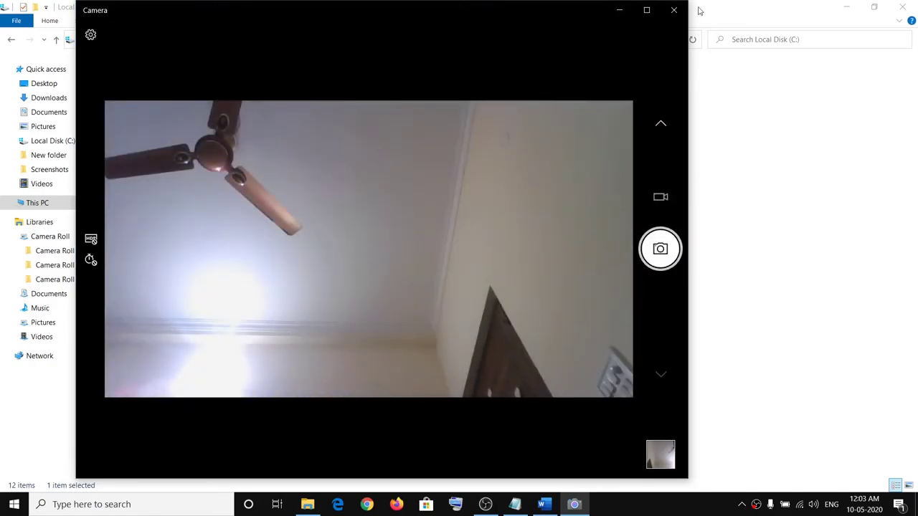
left_click(674, 10)
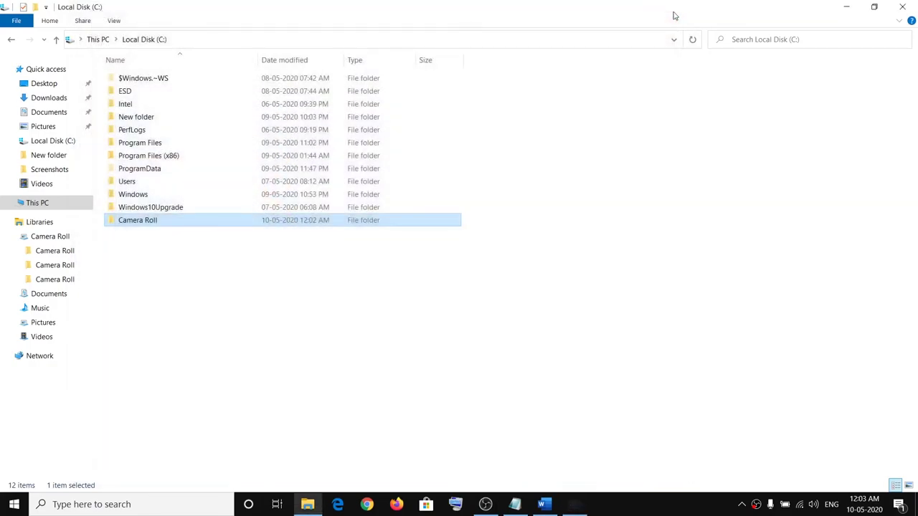
Refresh C:, open its Camera Roll folder, then check Pictures > Camera Roll for the new photos
right_click(259, 260)
left_click(280, 311)
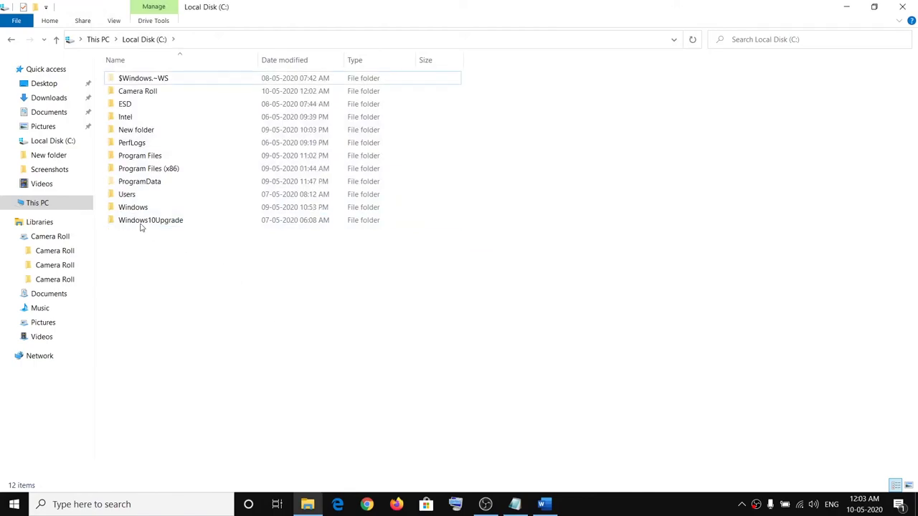
double_click(137, 91)
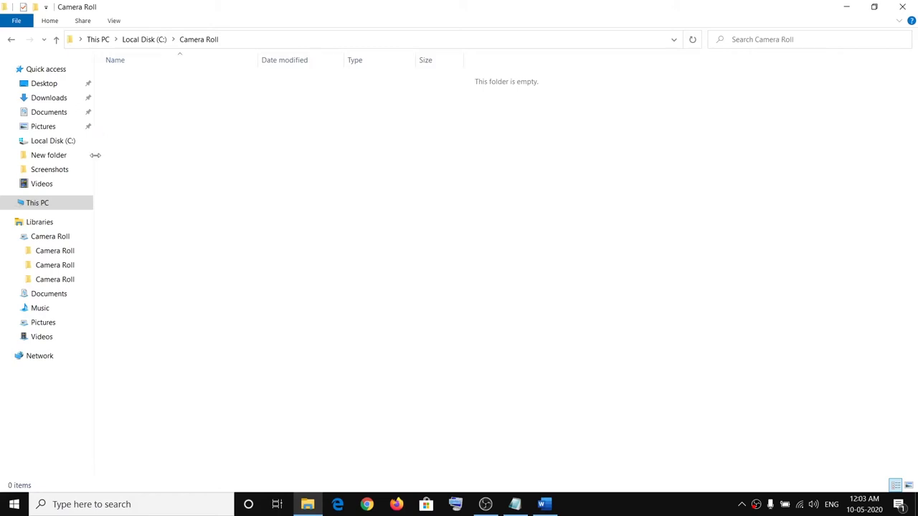
left_click(44, 126)
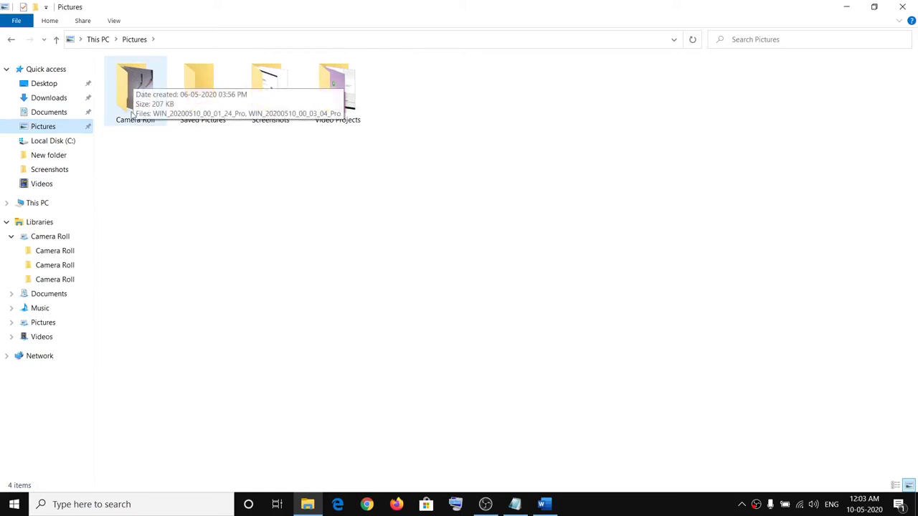
double_click(133, 108)
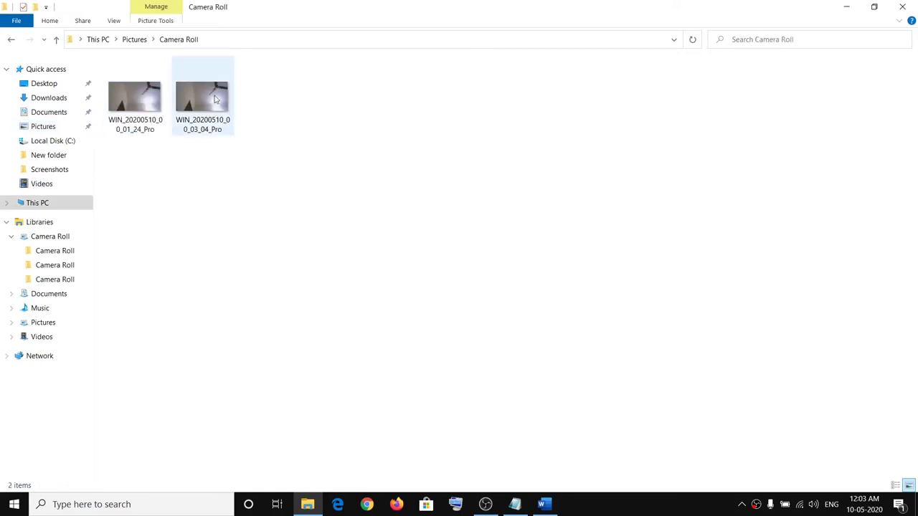
Revisit C:\Camera Roll via This PC to confirm it is still empty, then minimize File Explorer
left_click(38, 204)
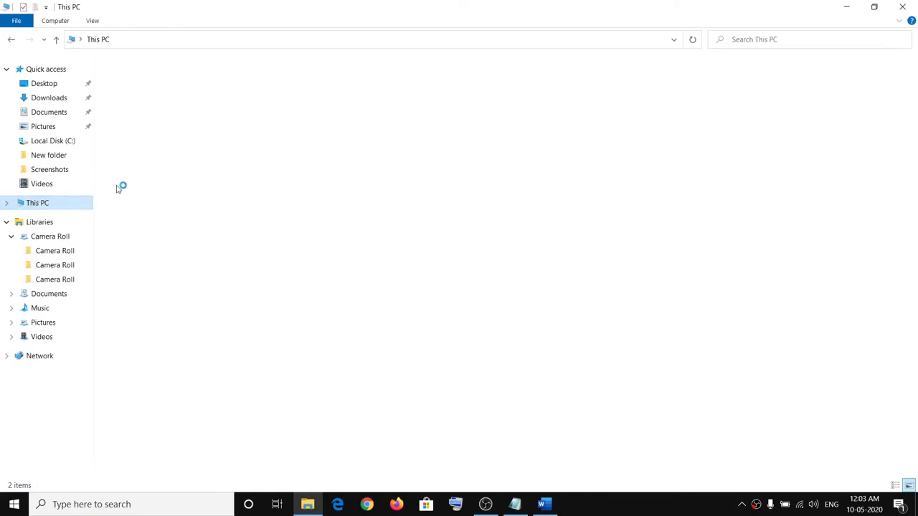
double_click(175, 180)
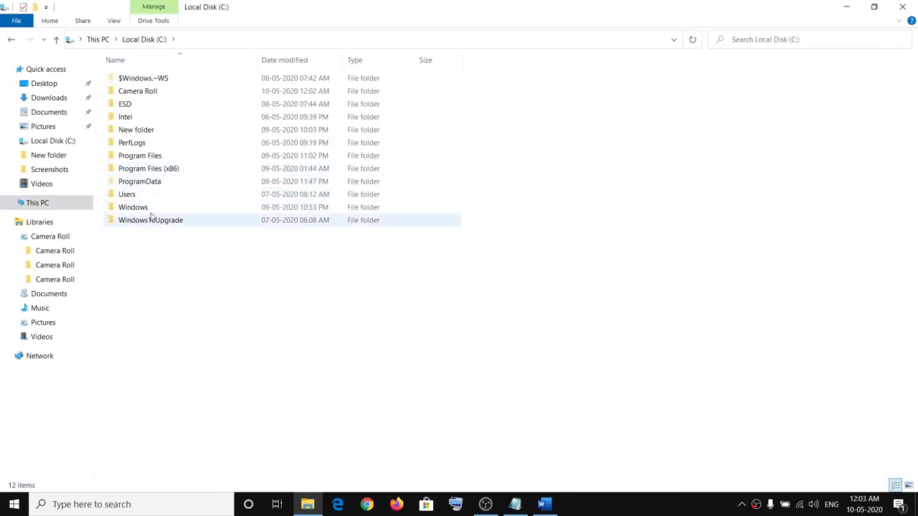
left_click(136, 98)
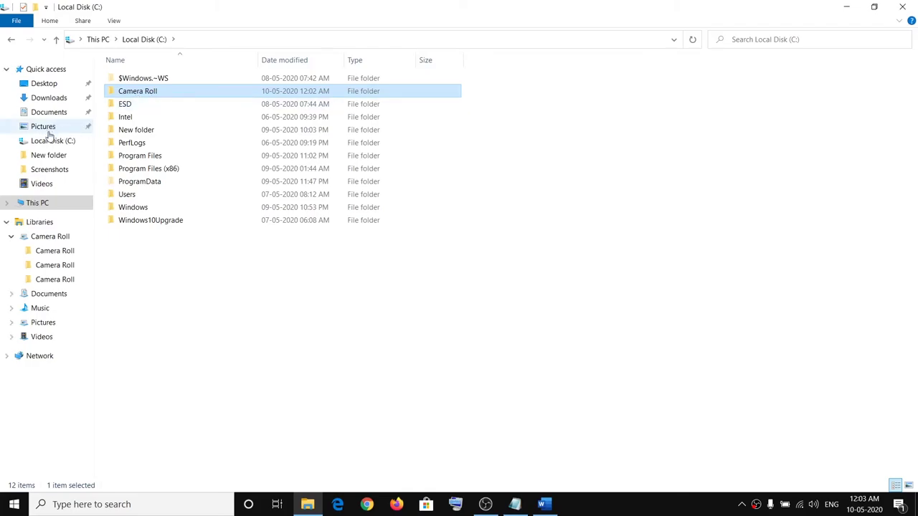
left_click(43, 127)
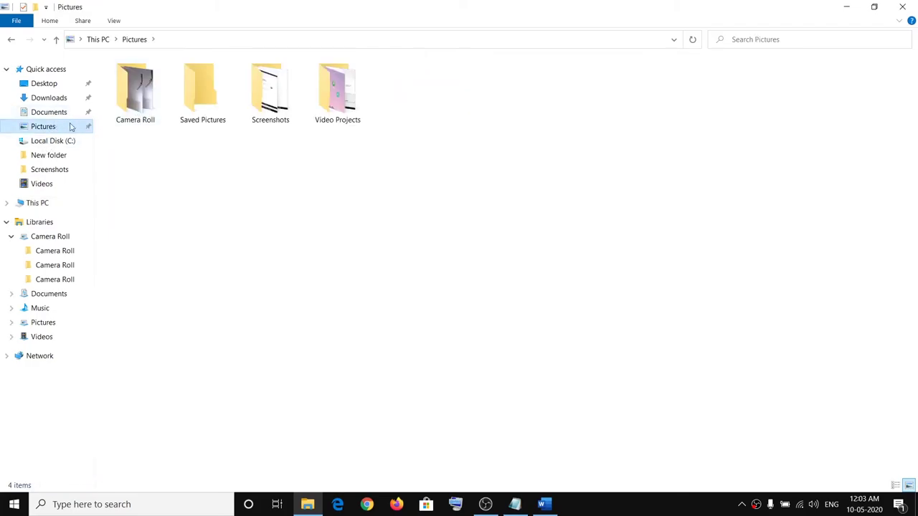
left_click(43, 203)
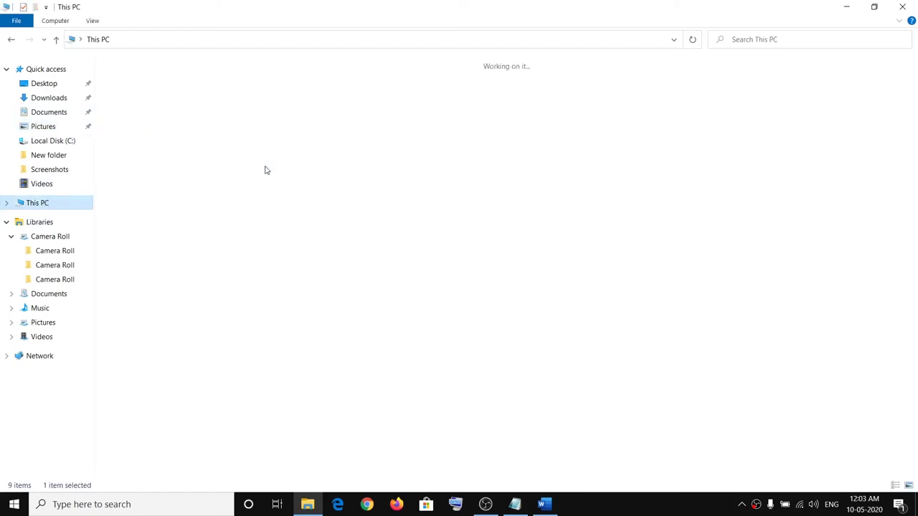
double_click(174, 187)
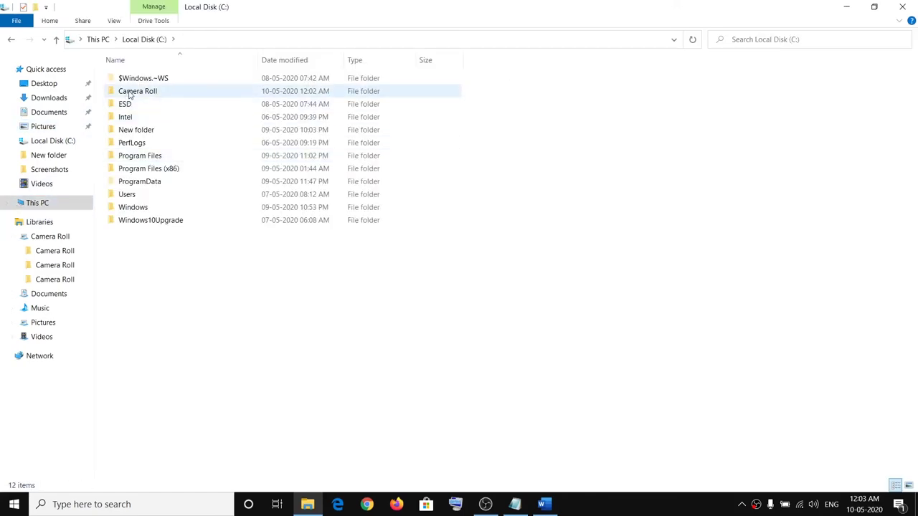
left_click(130, 94)
double_click(139, 94)
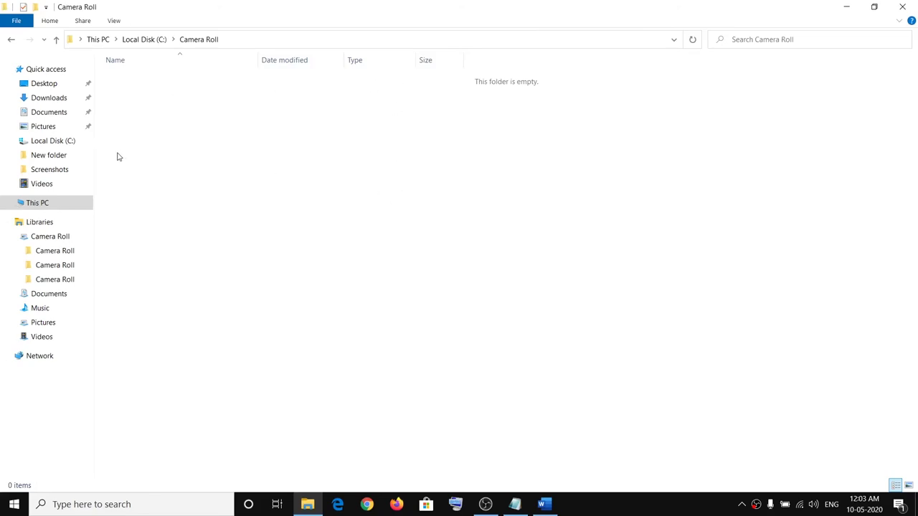
left_click(36, 203)
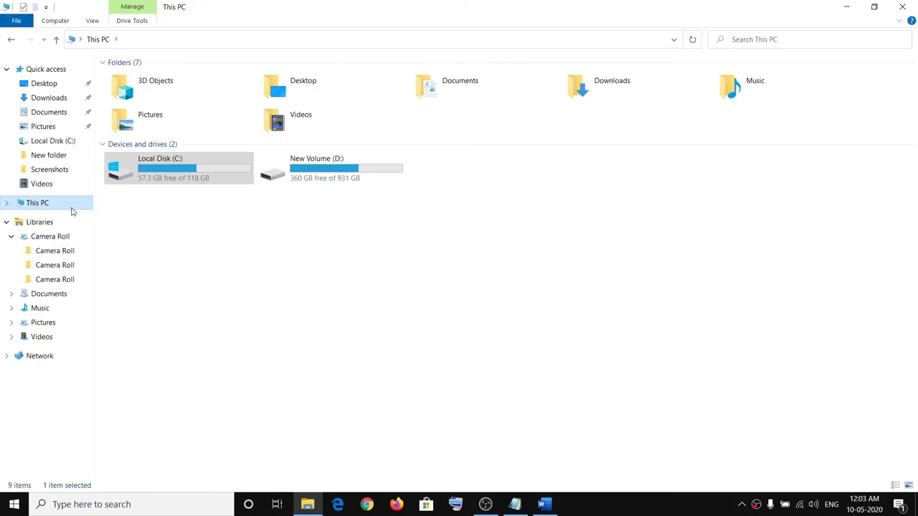
double_click(189, 179)
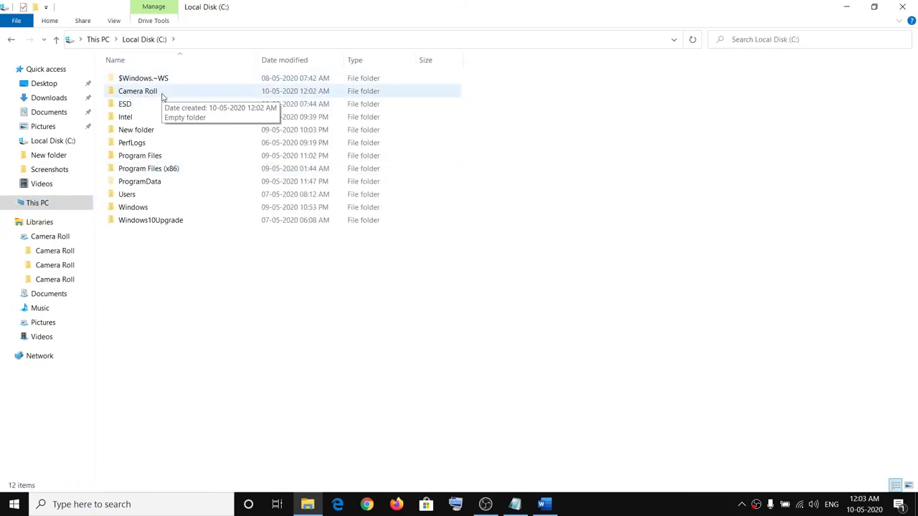
left_click(845, 5)
scroll(528, 296, "up", 3)
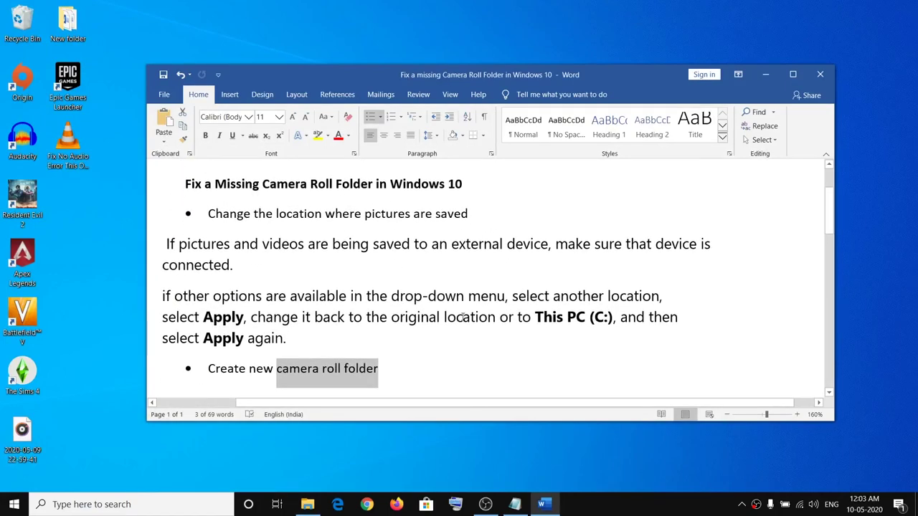
left_click(623, 506)
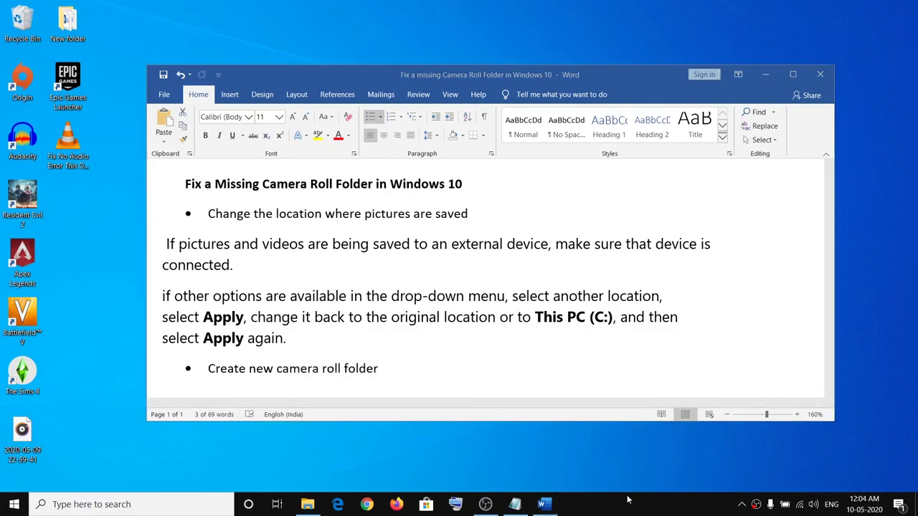